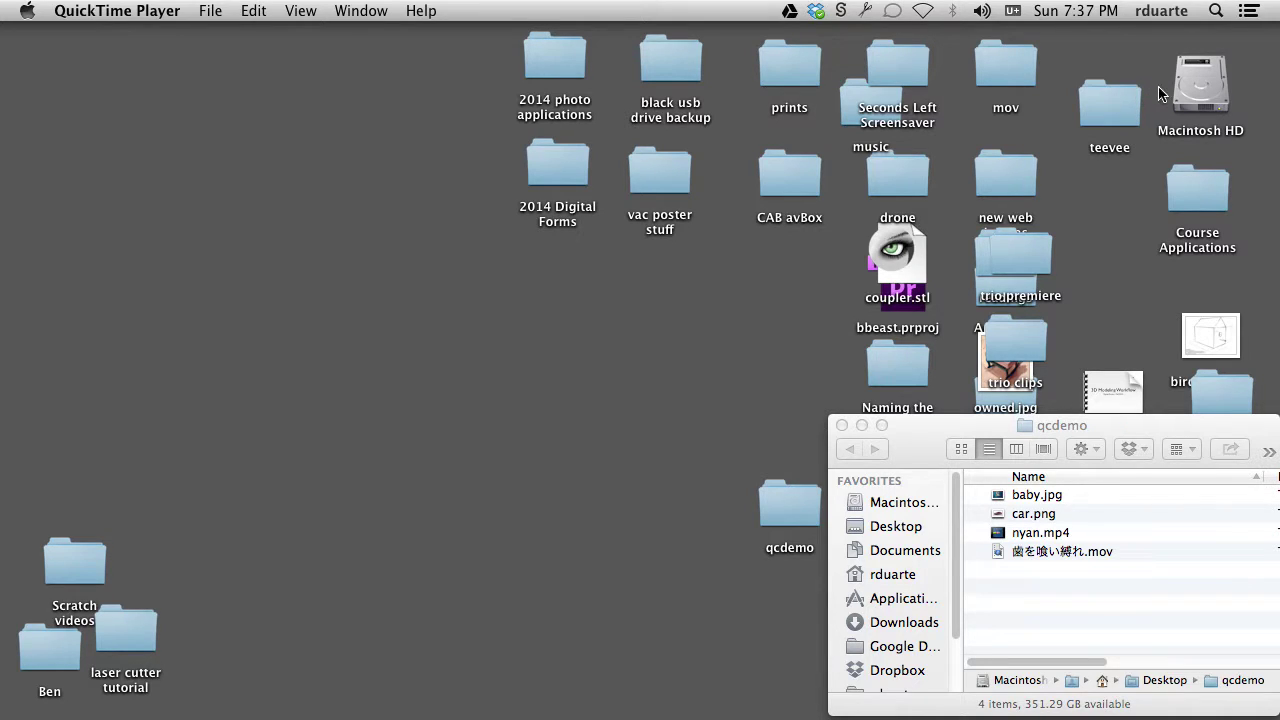
Search Spotlight for 'quartz' and launch the Quartz Composer.app top hit
left_click(1218, 10)
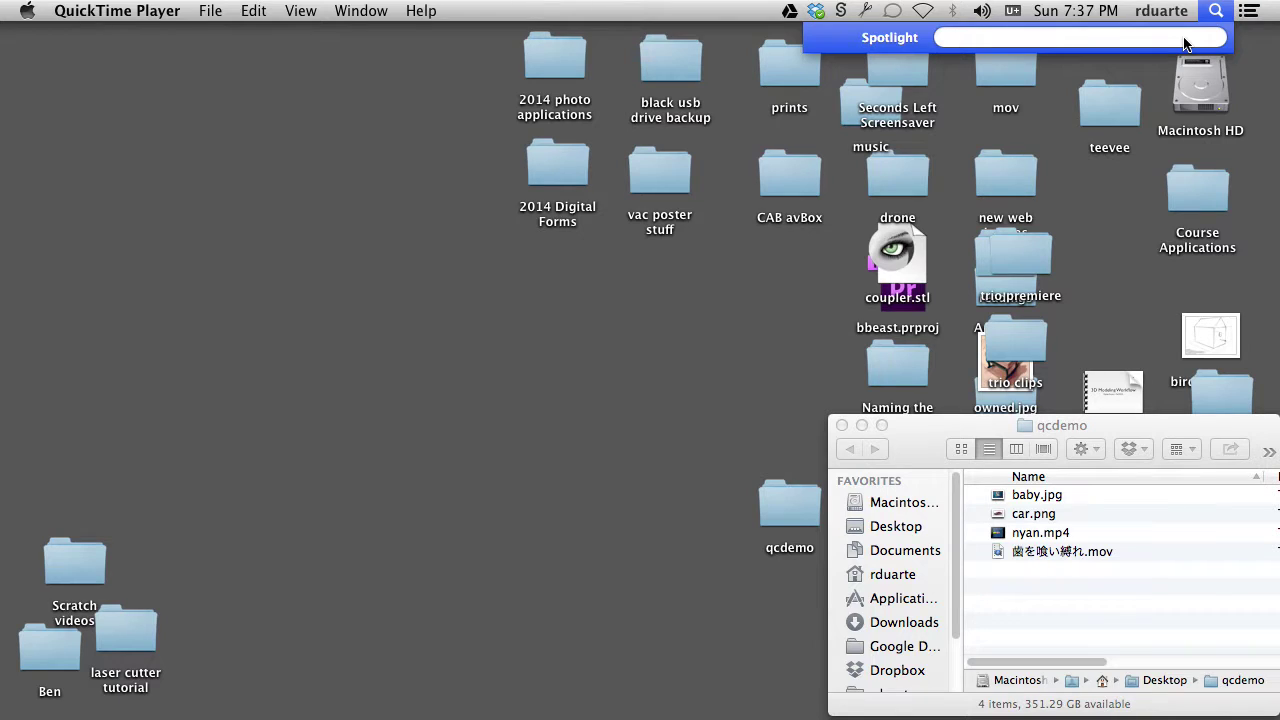
type("quartz")
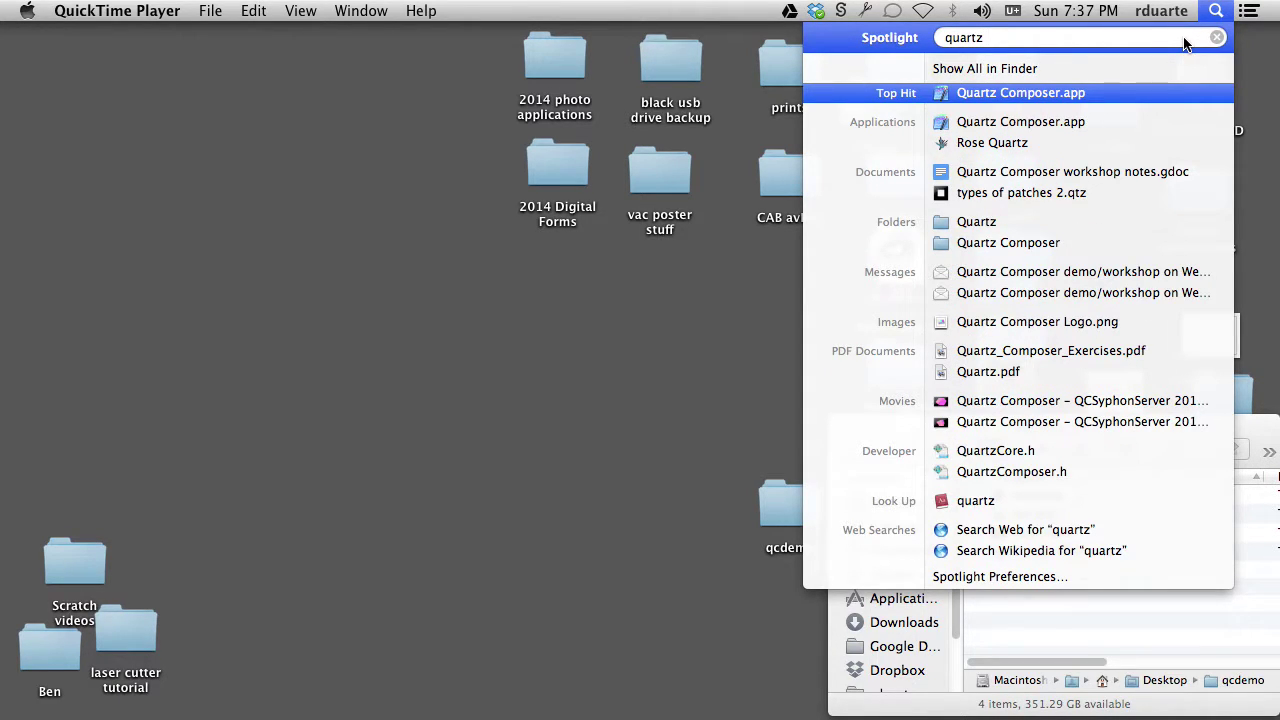
key("Return")
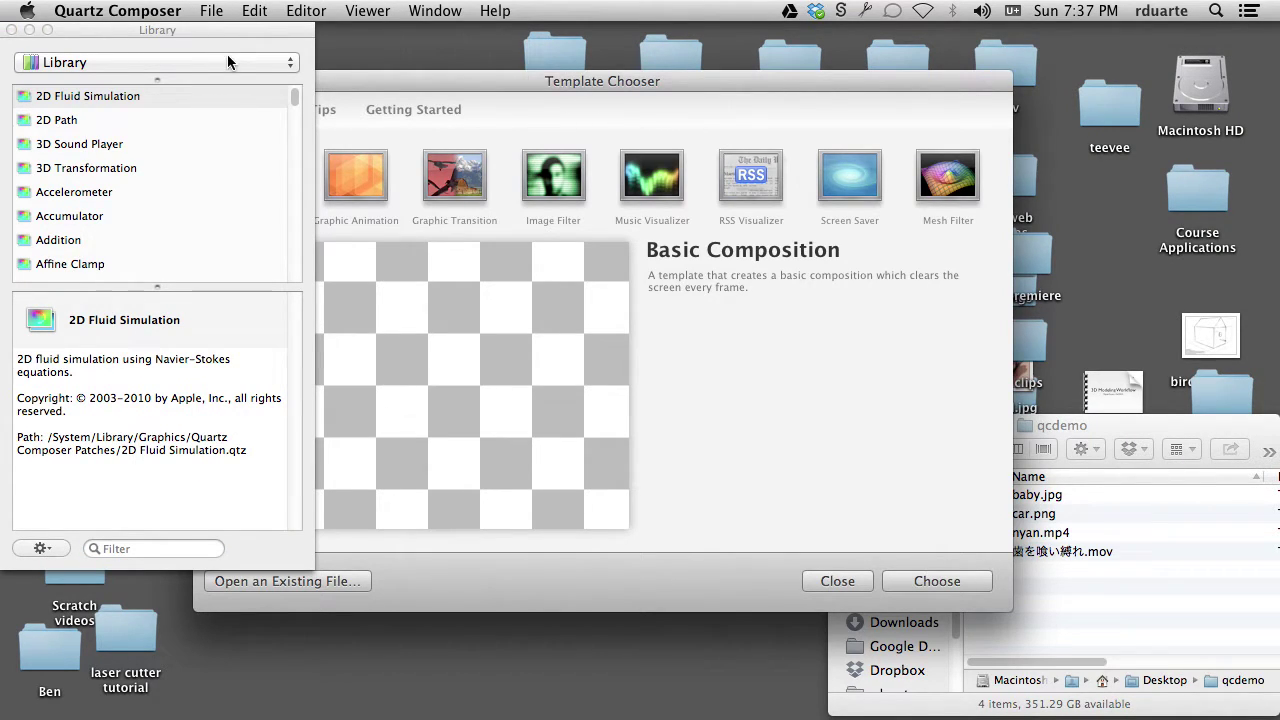
Close the Library window and nudge the Template Chooser up and to the left
left_click(12, 30)
left_click_drag(379, 82, 344, 69)
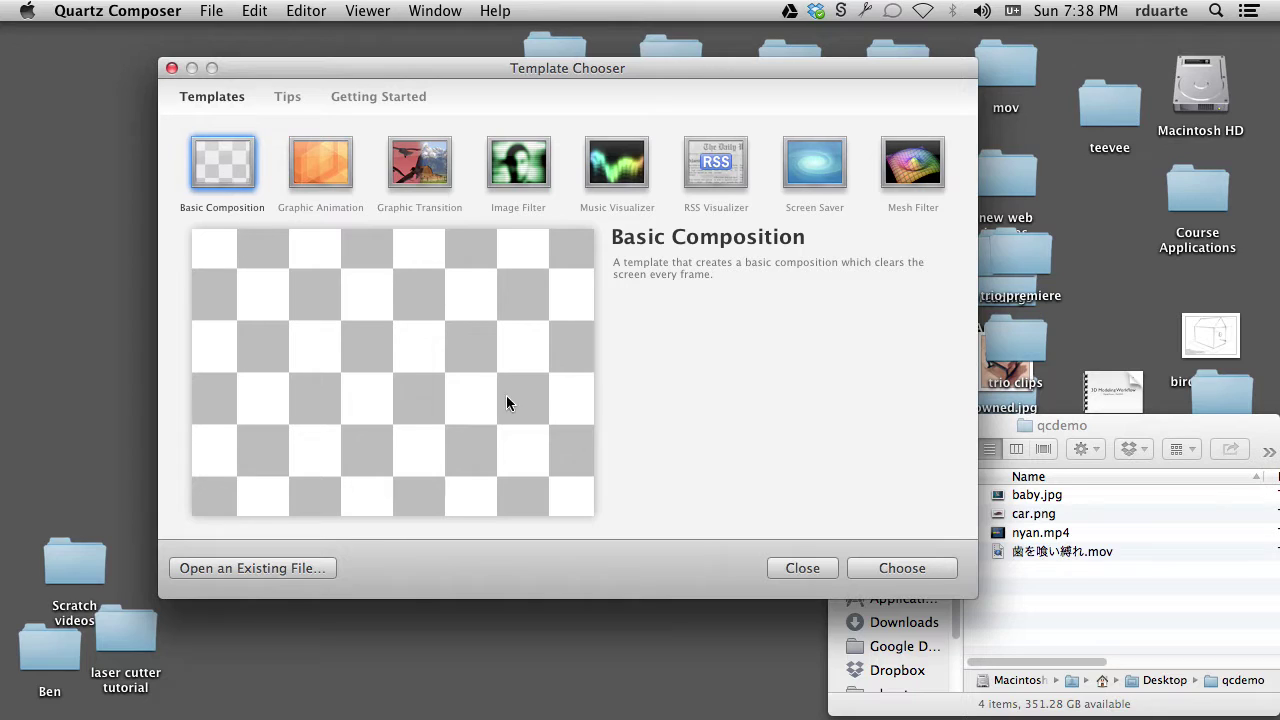
Create a Basic Composition, then move the viewer and the Clear patch toward the upper left
left_click(911, 565)
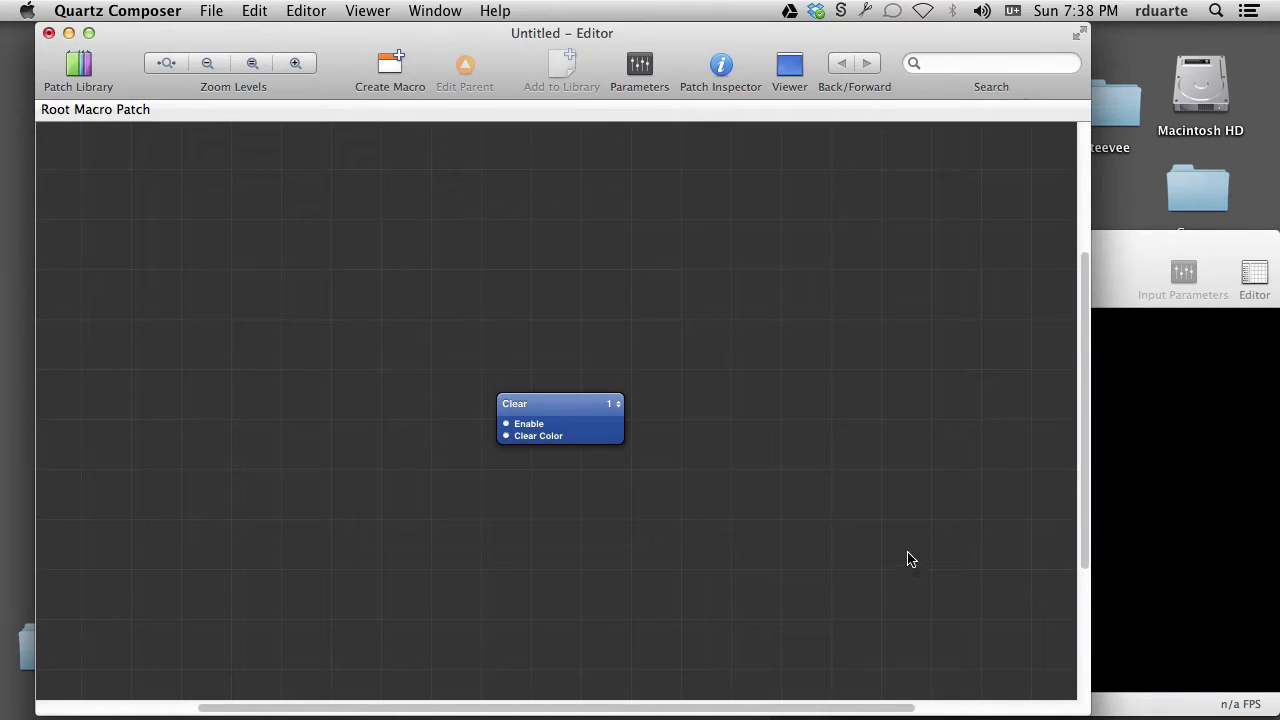
left_click_drag(1120, 246, 1047, 193)
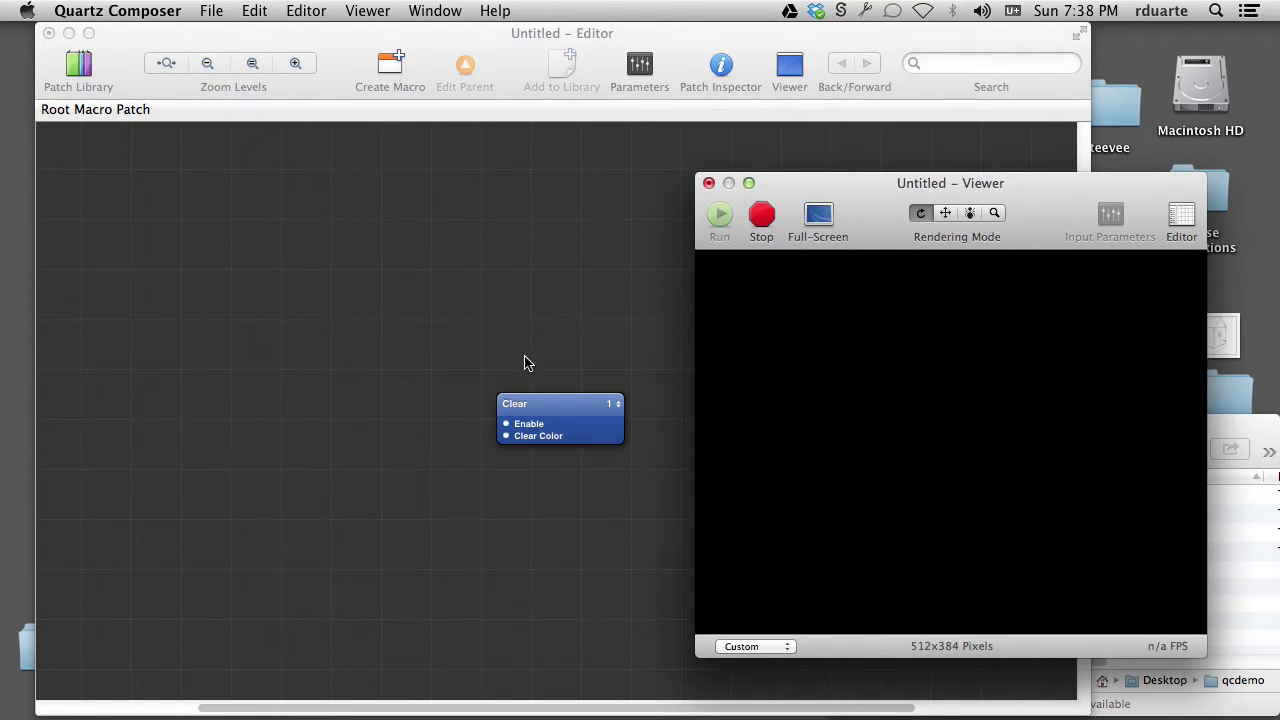
left_click(552, 404)
left_click_drag(554, 403, 176, 188)
Narrow the editor and reposition the viewer so the two windows sit side by side
left_click_drag(1093, 243, 717, 246)
left_click_drag(782, 183, 831, 180)
left_click(716, 232)
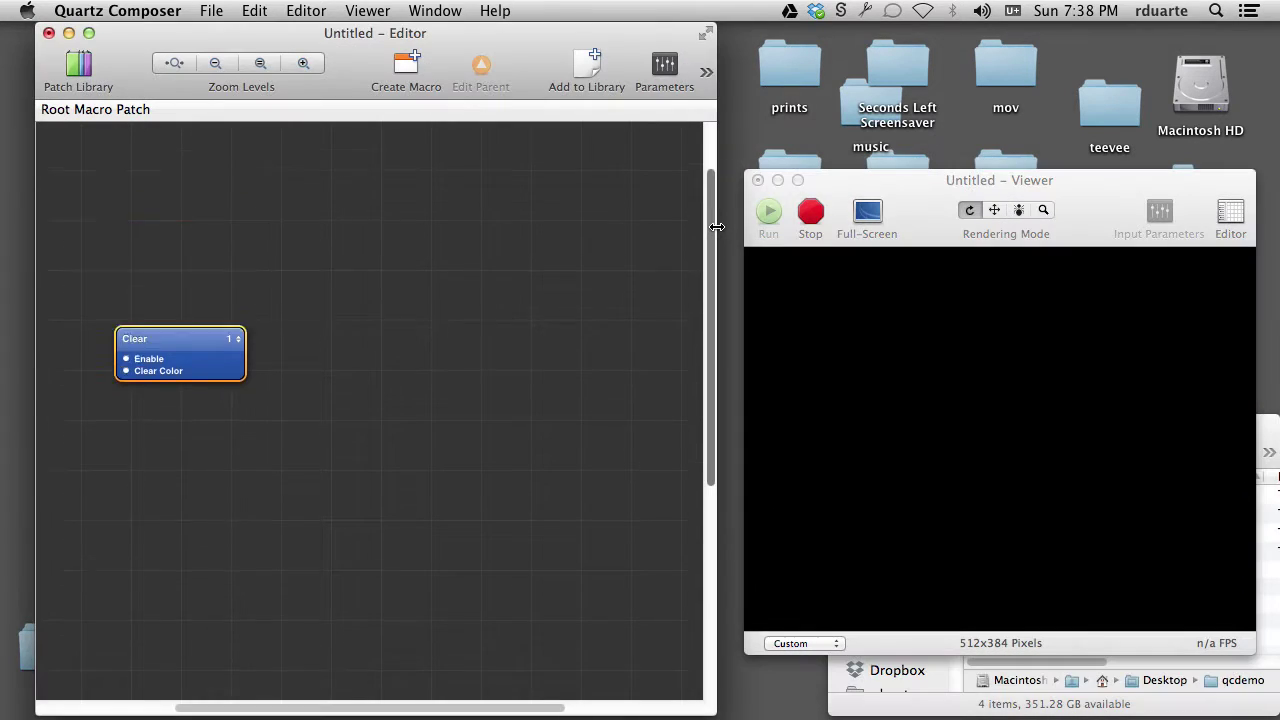
left_click_drag(716, 232, 737, 234)
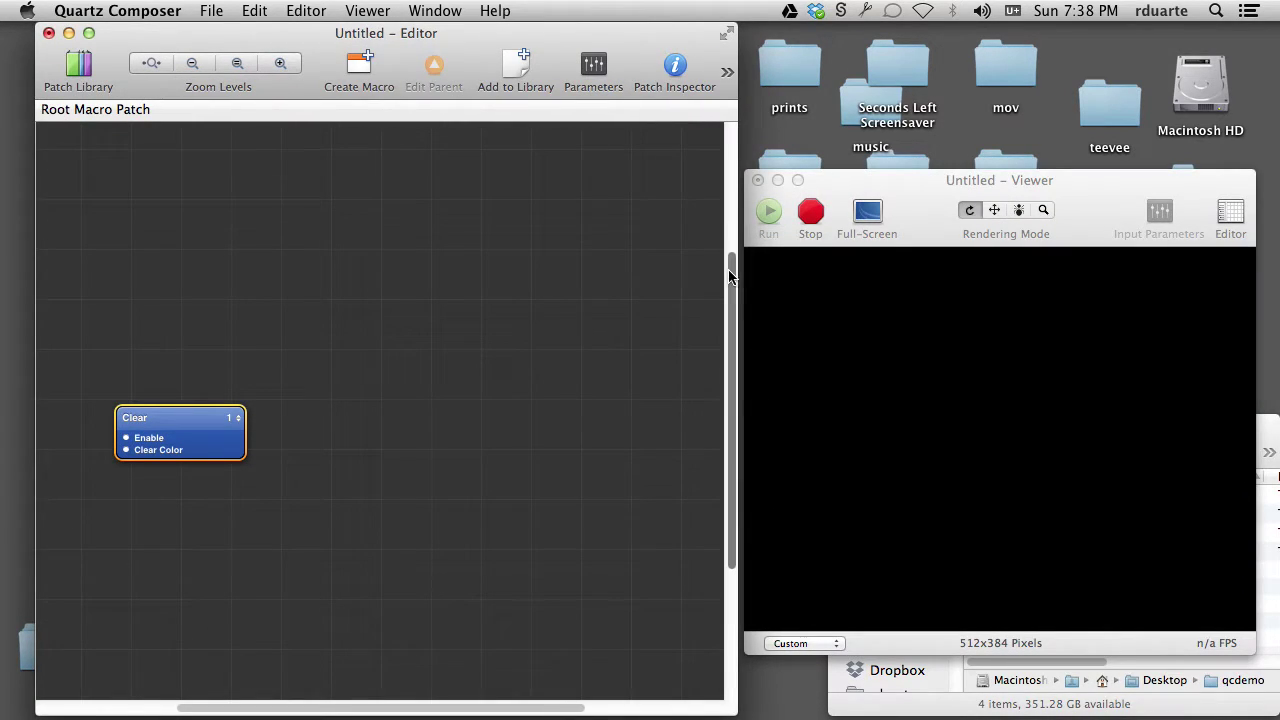
scroll(737, 320, "down", 5)
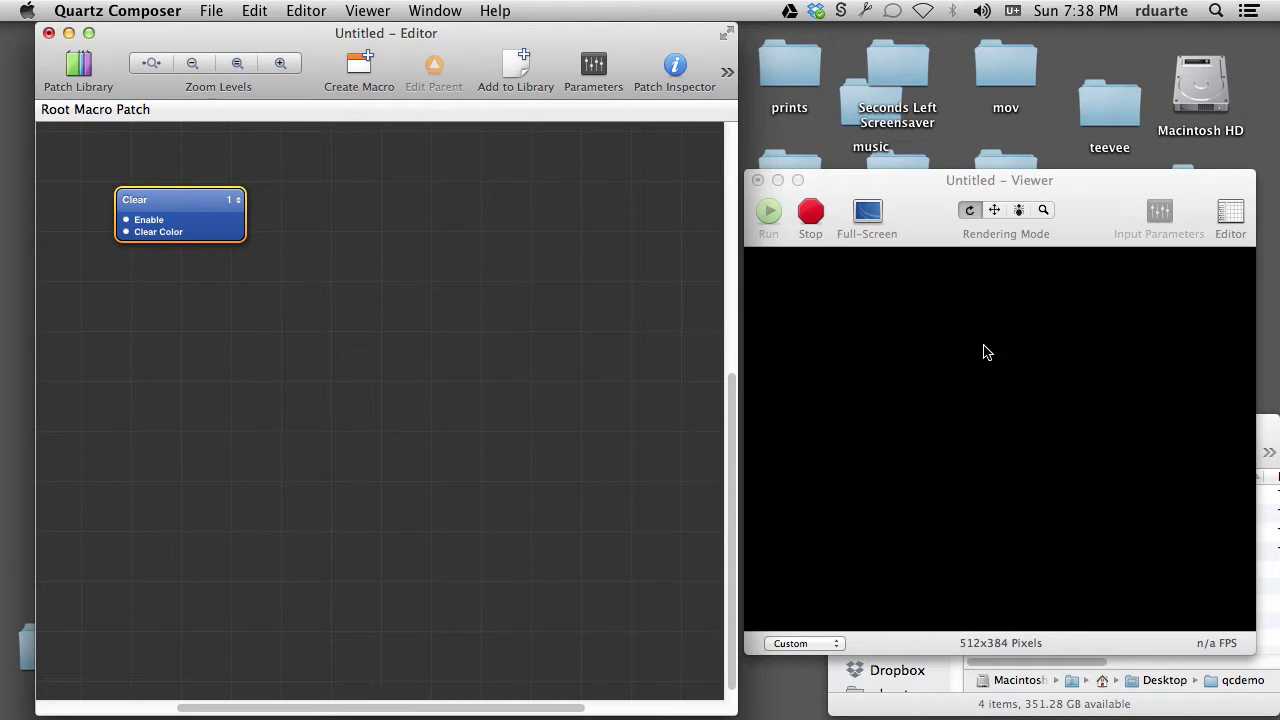
left_click(936, 236)
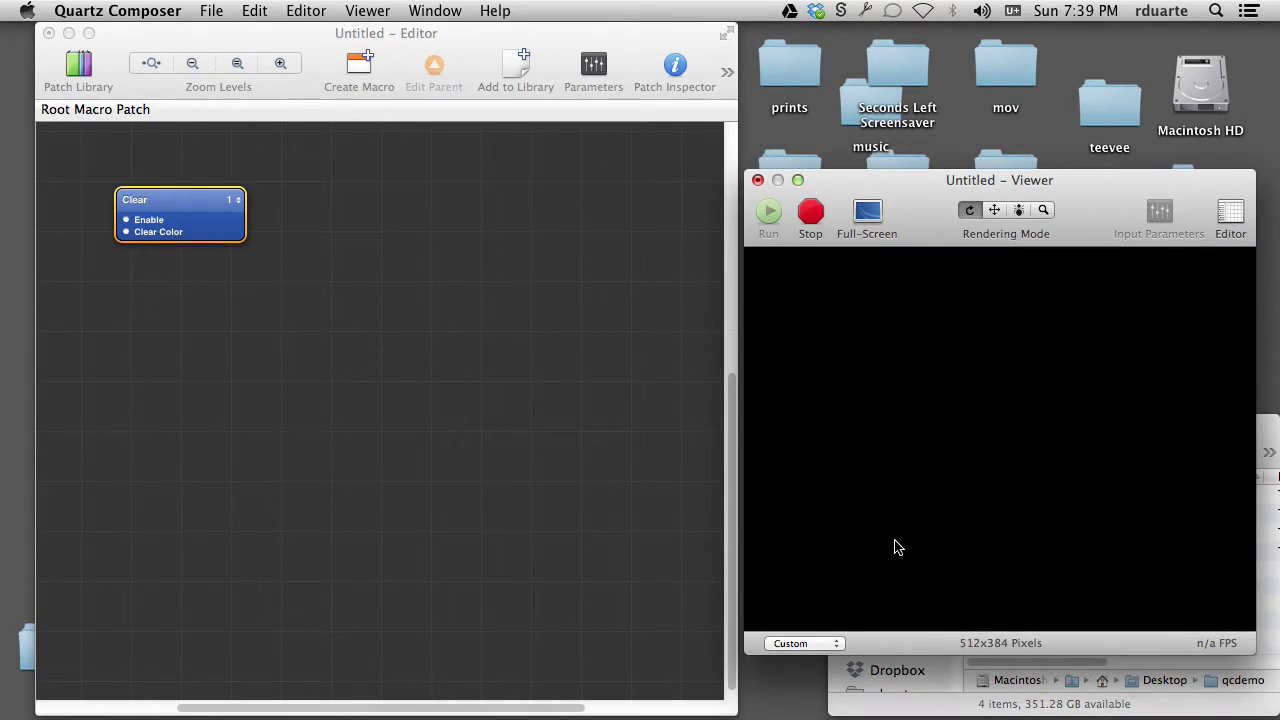
left_click_drag(905, 181, 878, 180)
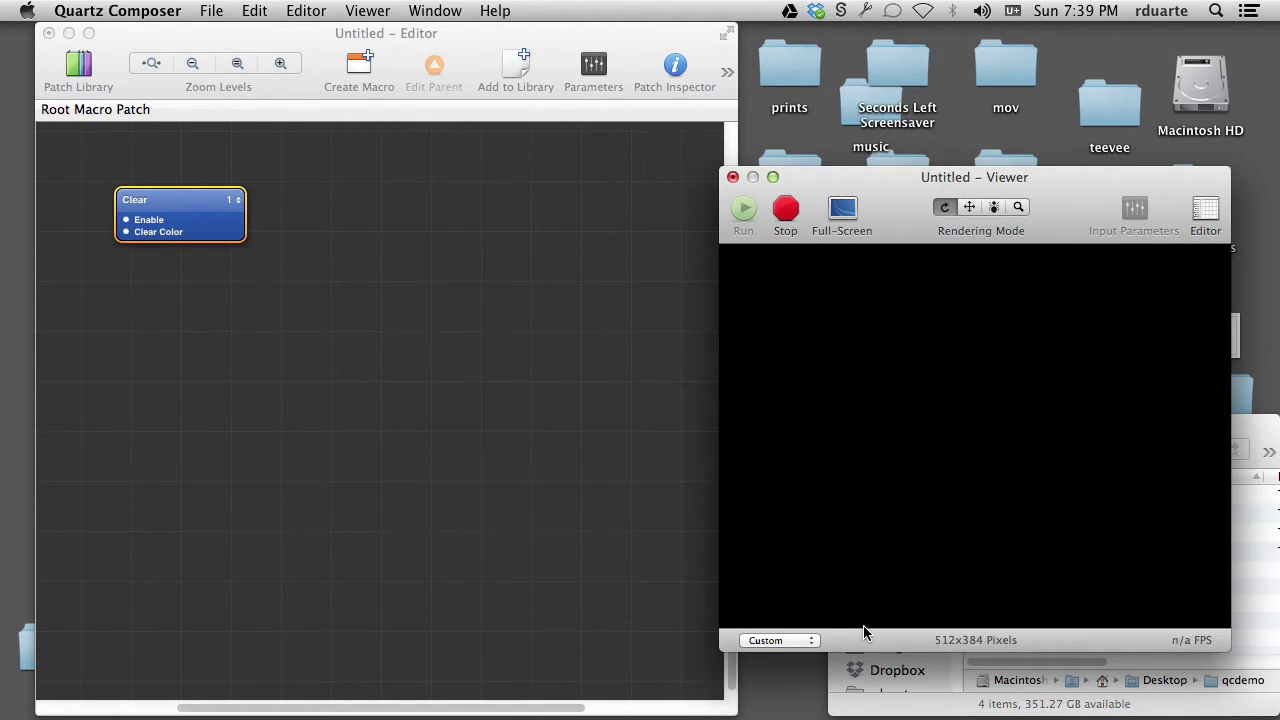
left_click(806, 645)
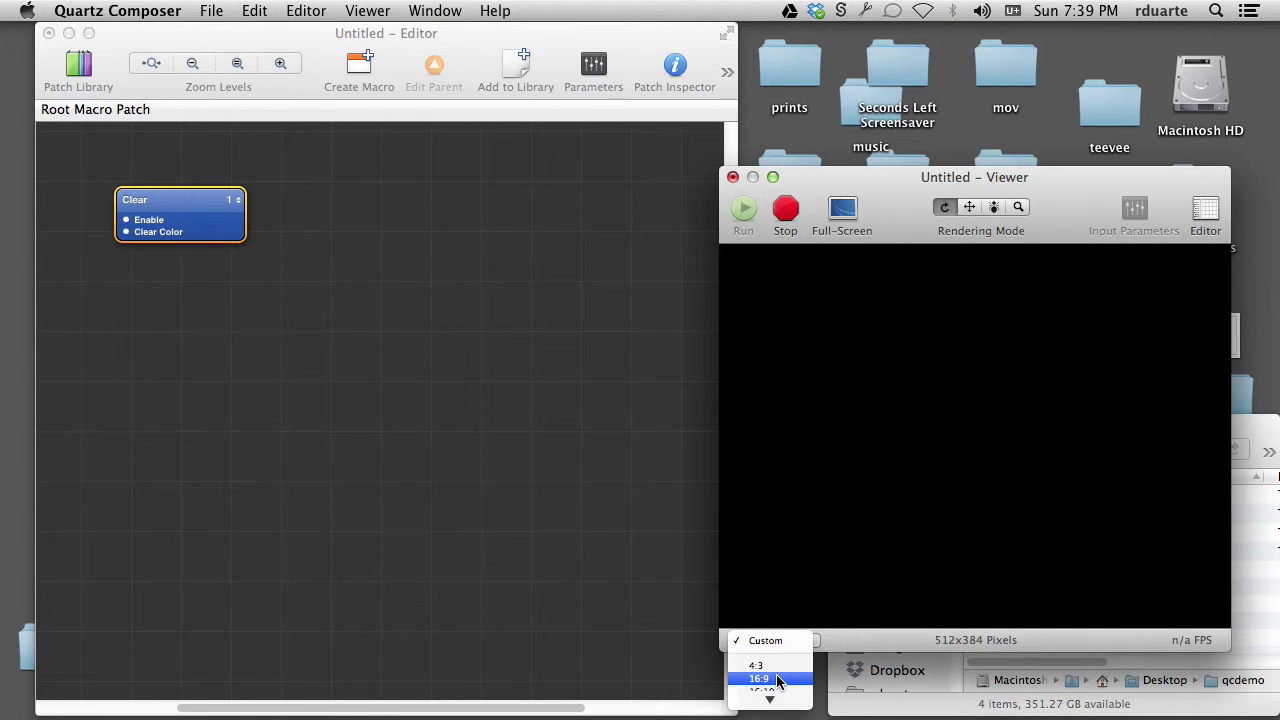
Switch the viewer to the 16:9 preset, resize it to 711x400, and move it down-right
left_click(778, 680)
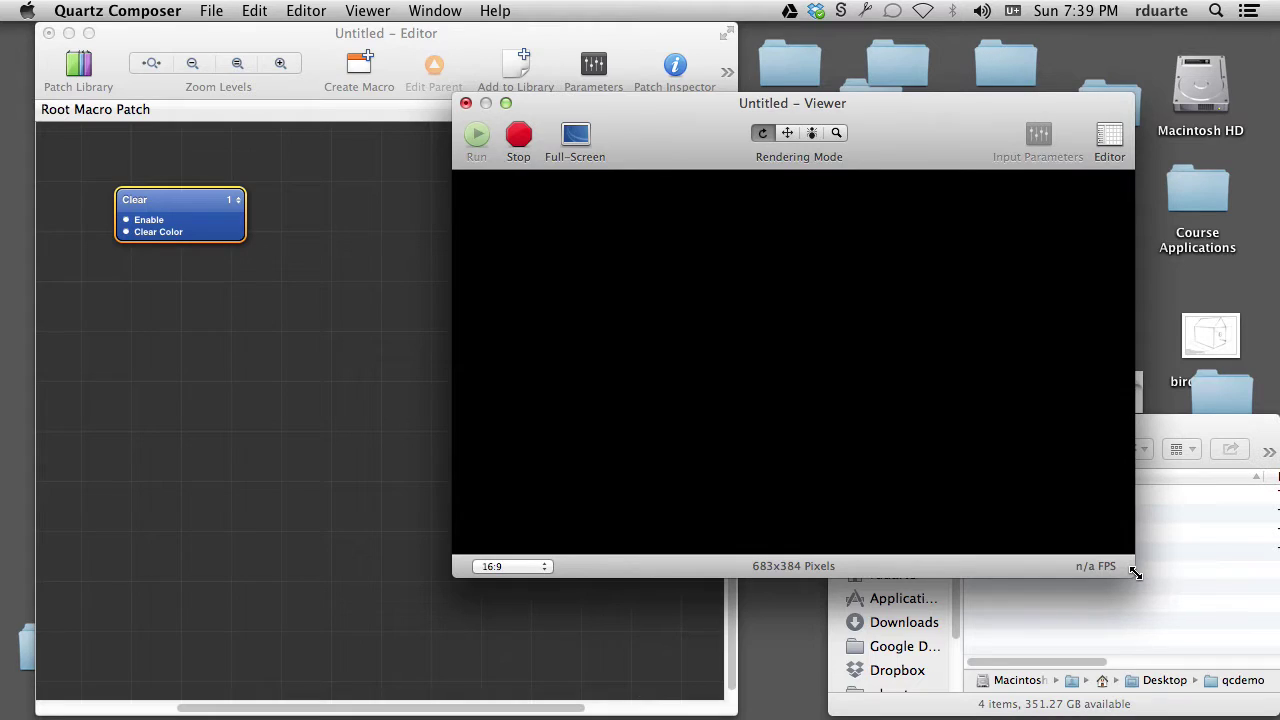
left_click_drag(1136, 572, 1161, 591)
left_click(533, 581)
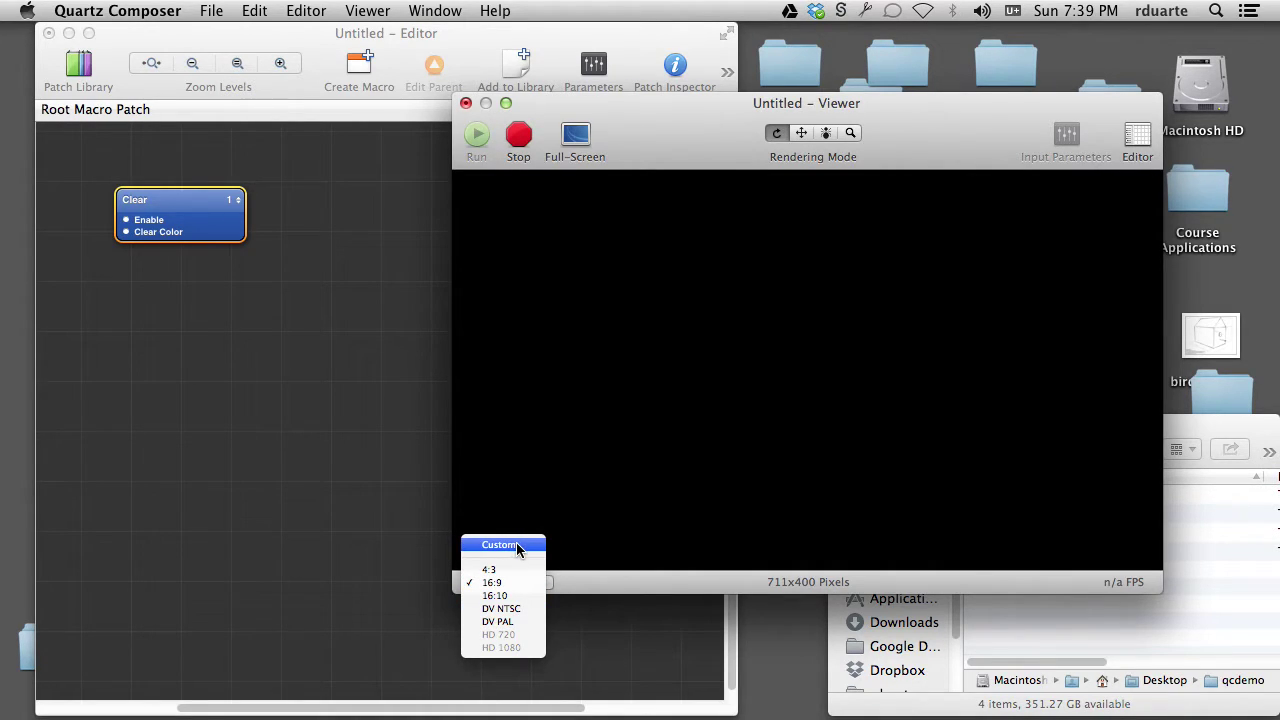
left_click(958, 581)
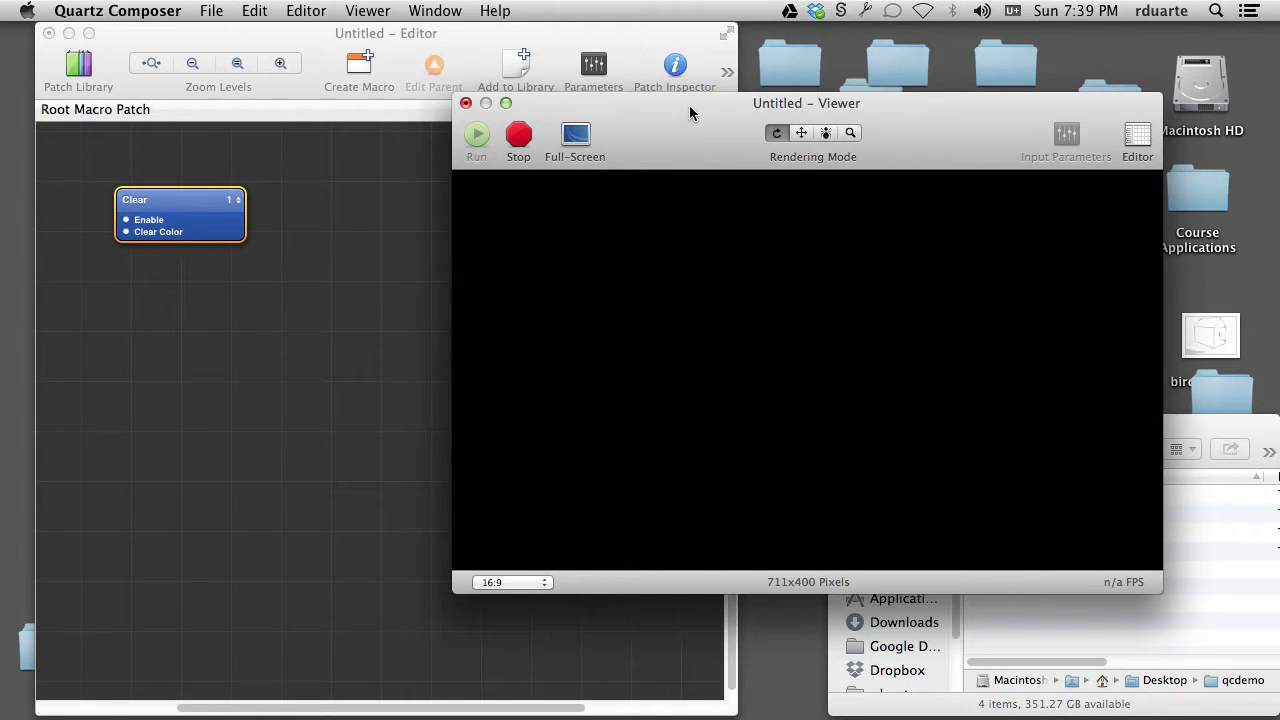
left_click_drag(689, 105, 798, 180)
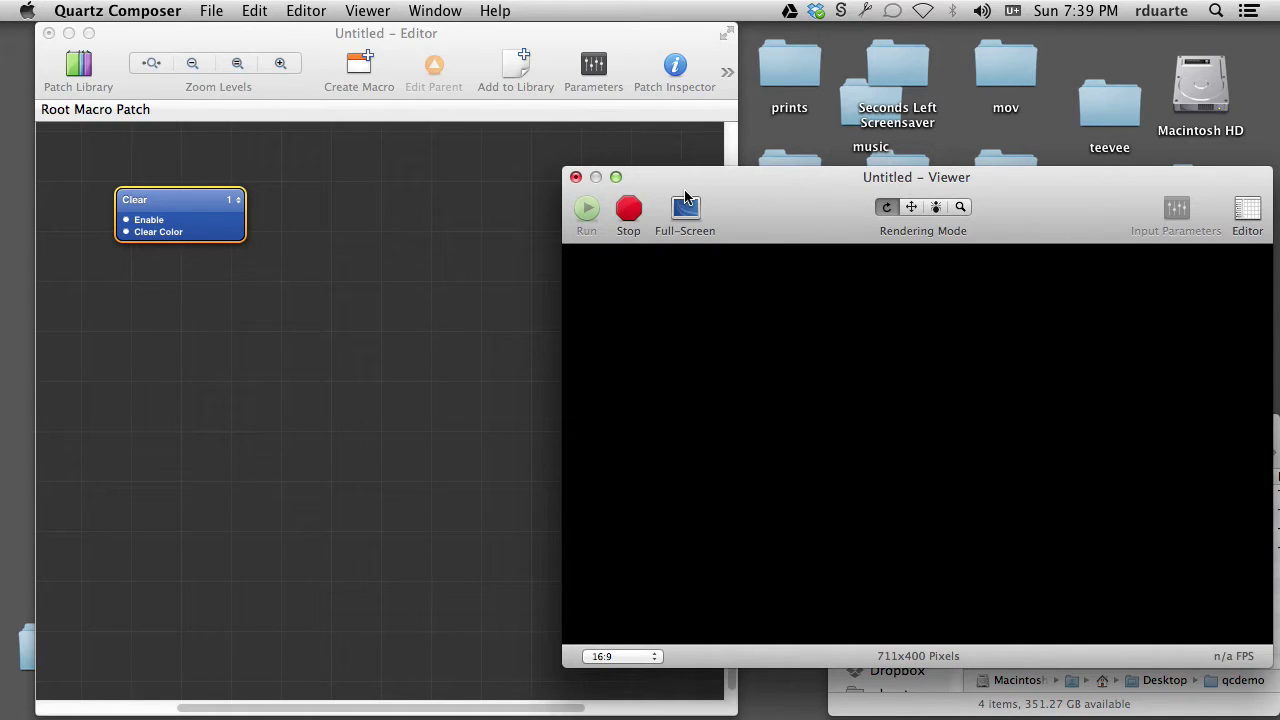
left_click(626, 210)
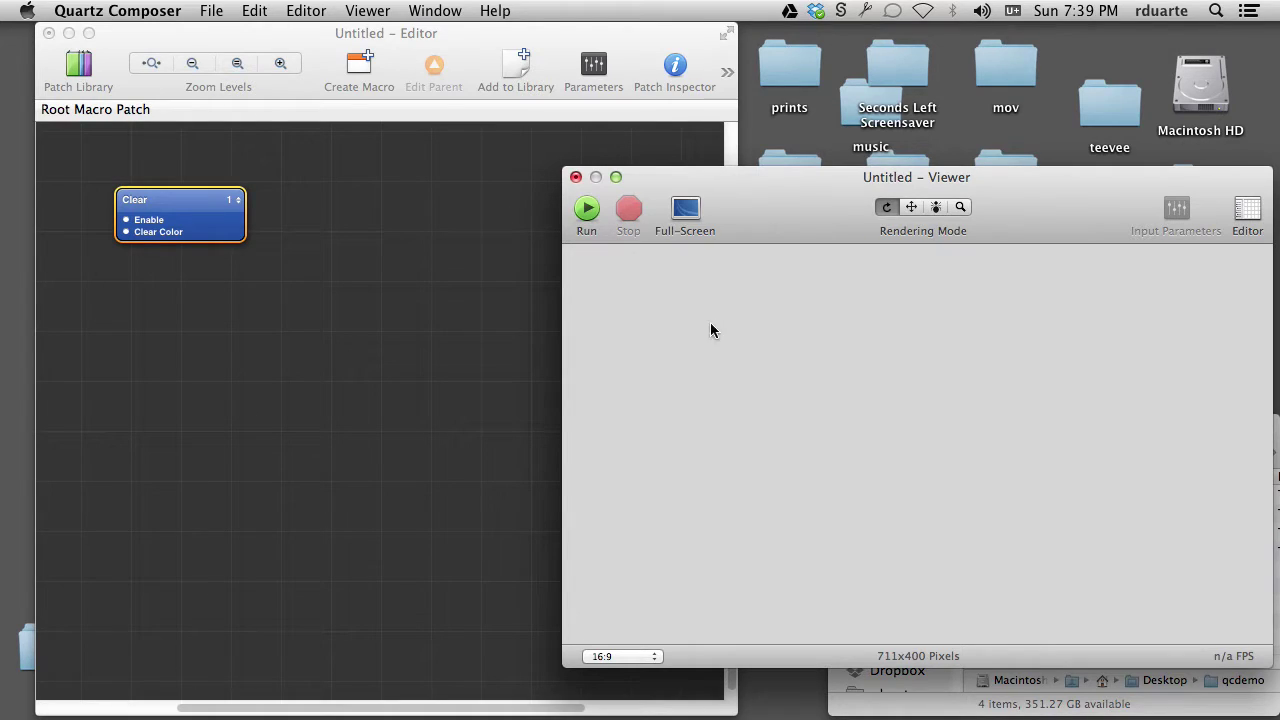
left_click(591, 216)
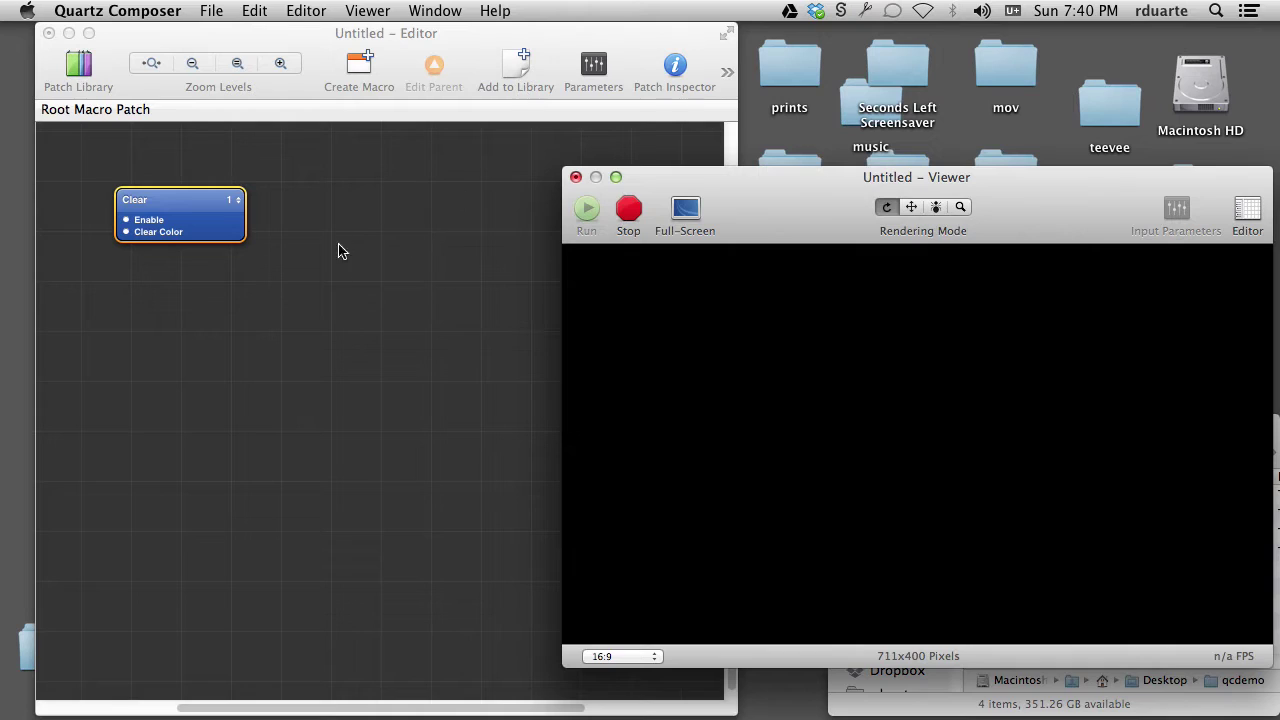
left_click(935, 207)
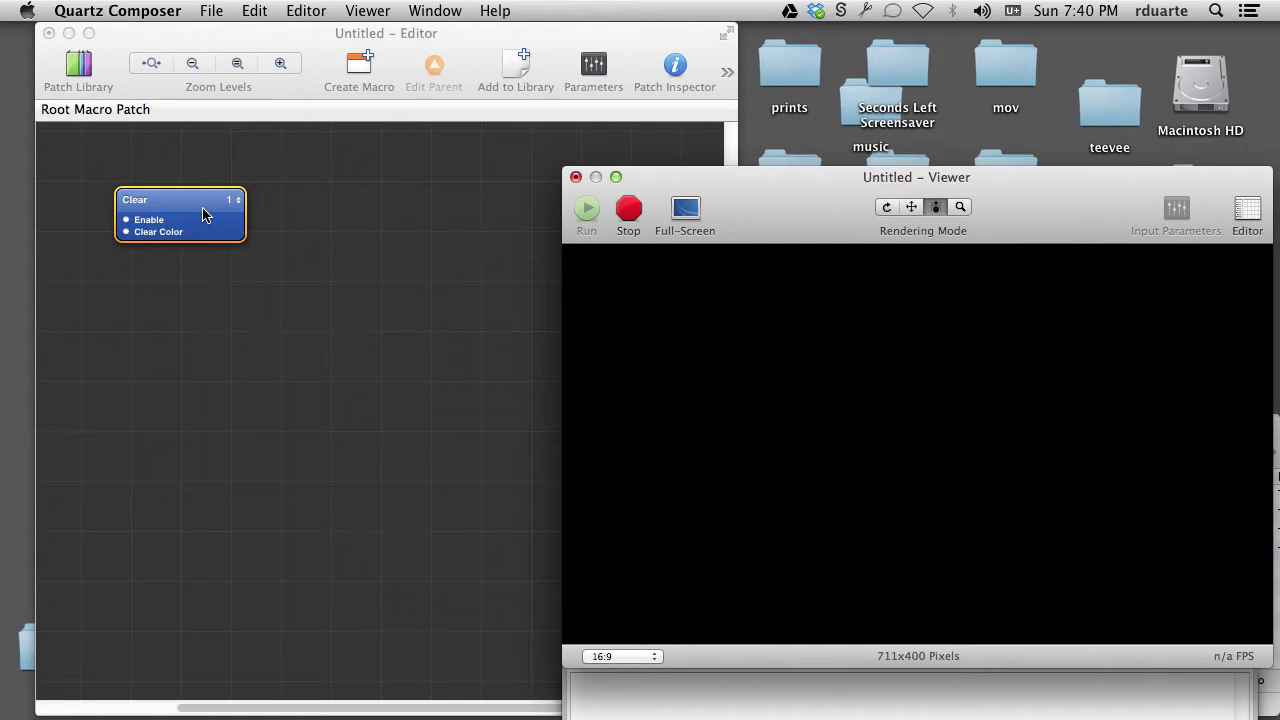
left_click(956, 207)
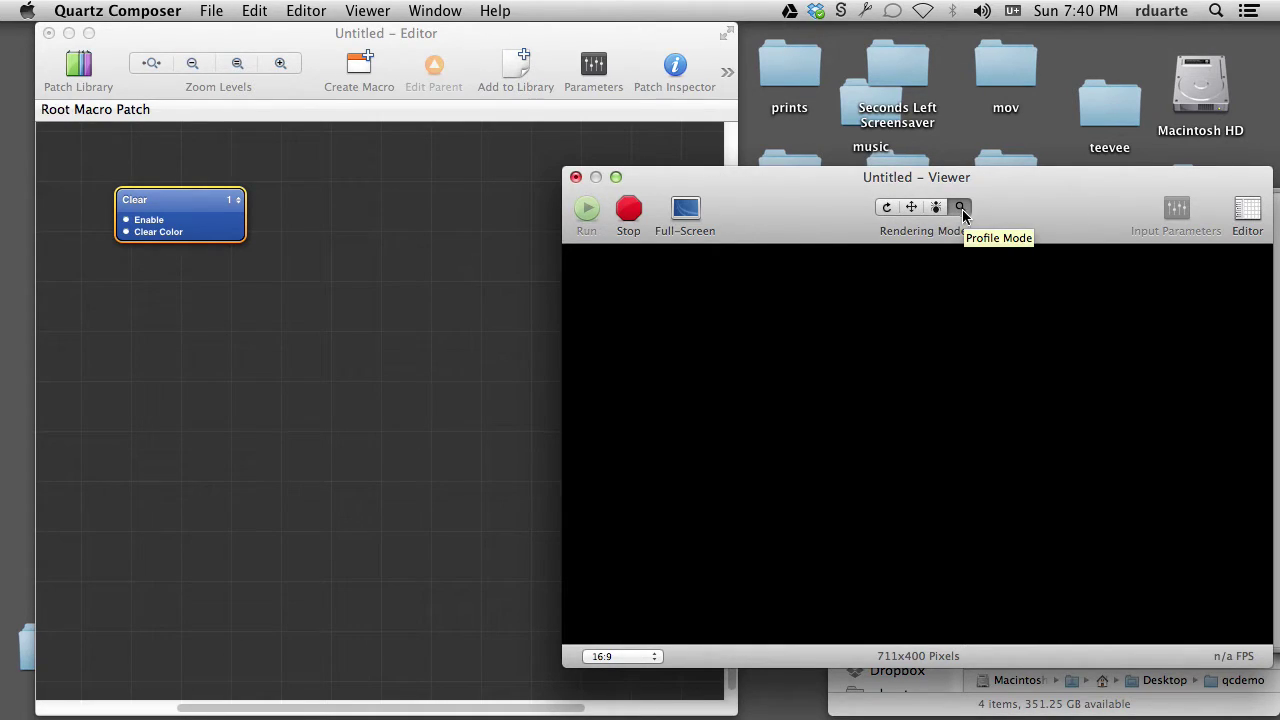
left_click(886, 207)
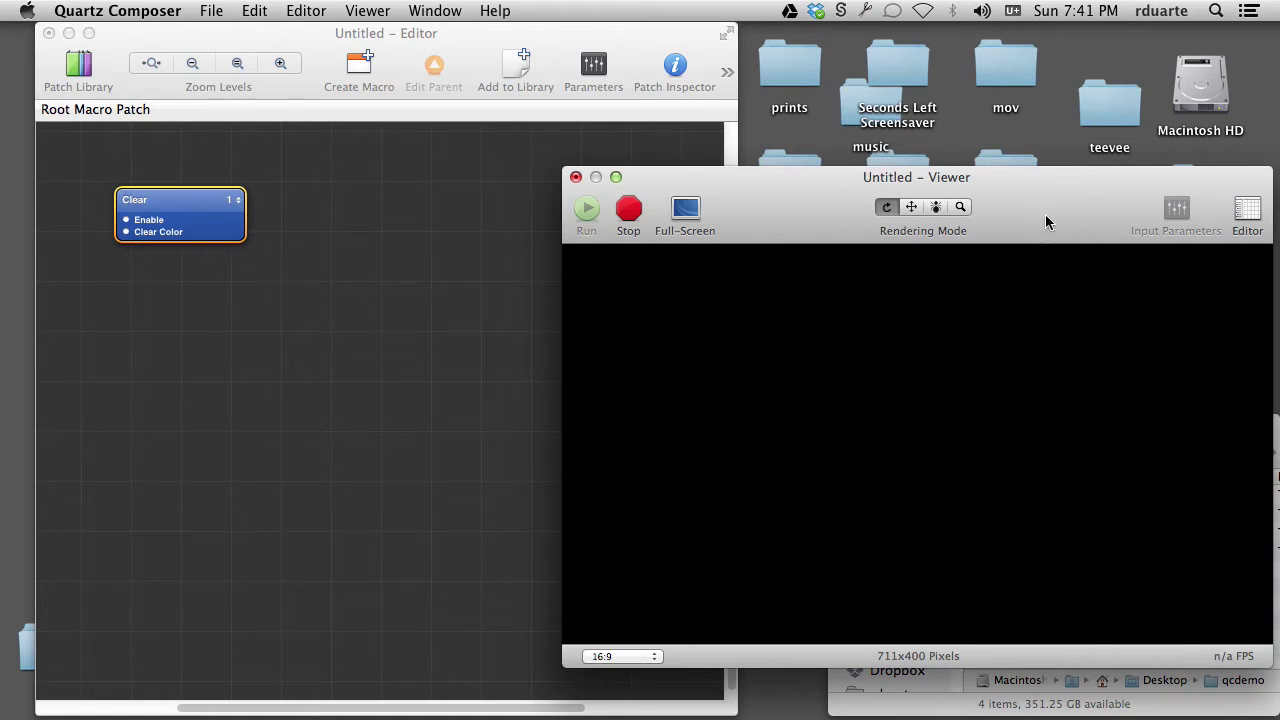
Widen the editor window and bring it back in front of the viewer
left_click(1248, 210)
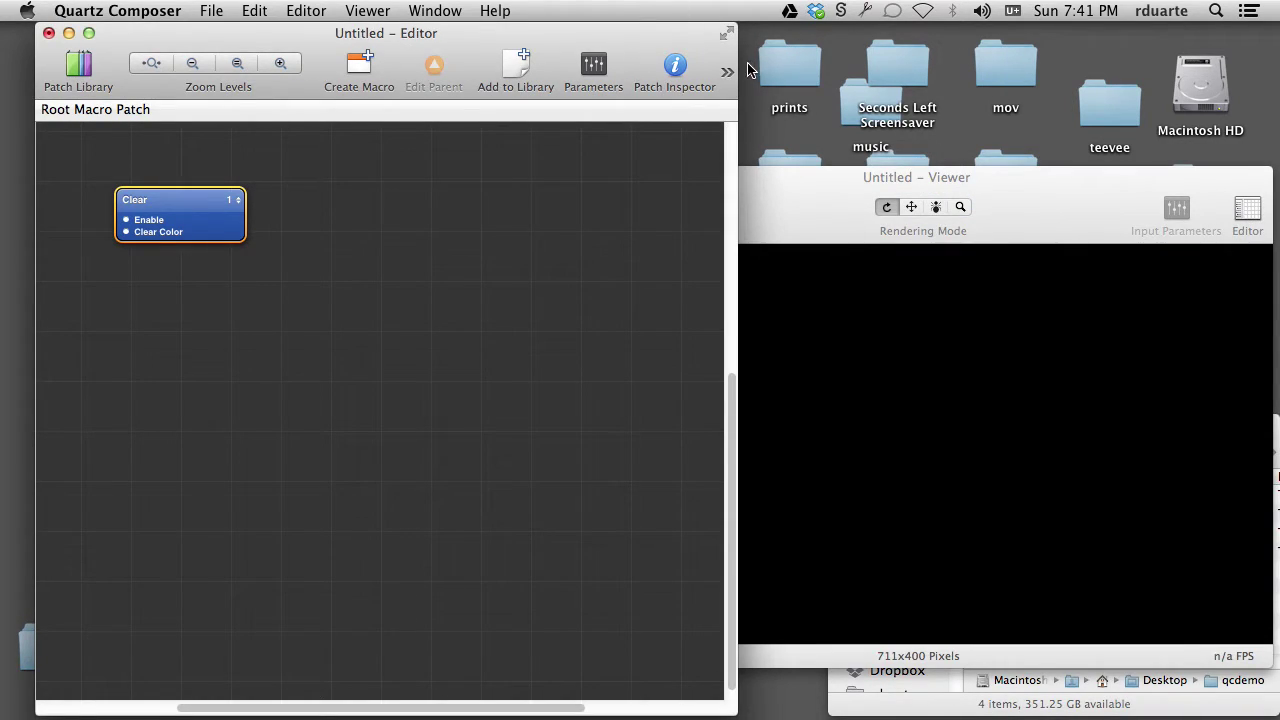
left_click_drag(740, 65, 815, 66)
left_click(777, 68)
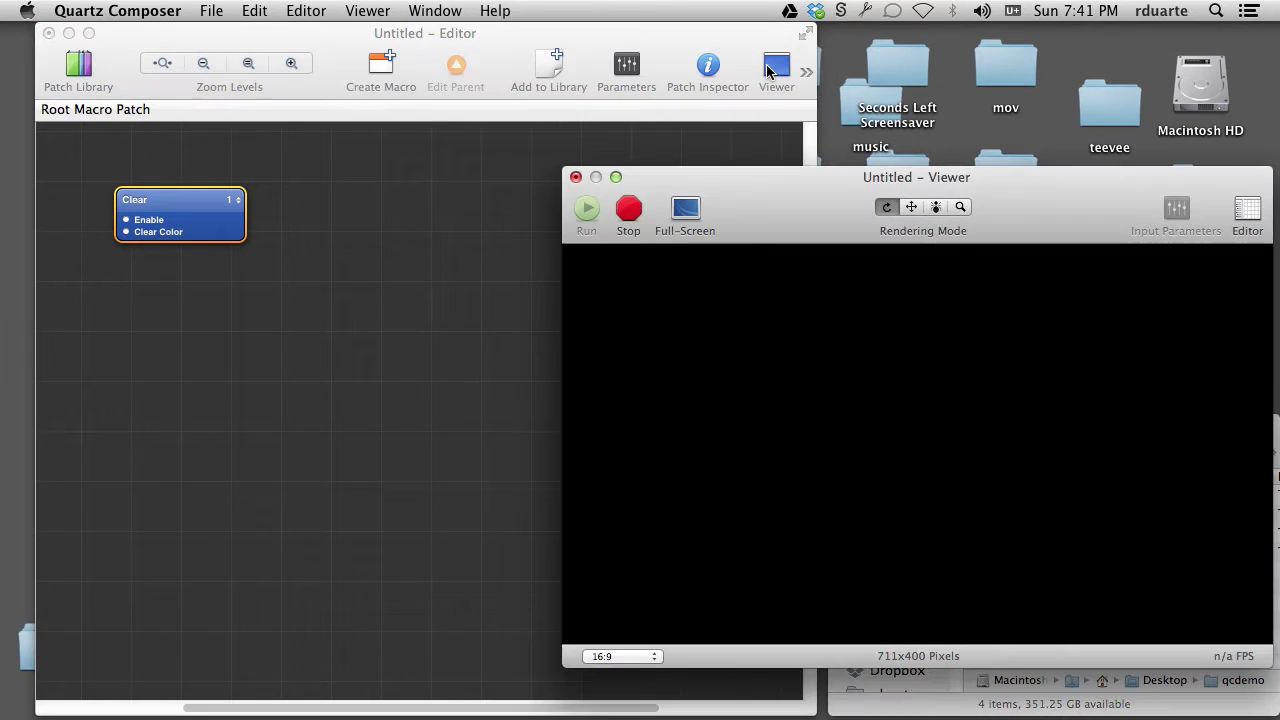
left_click(1240, 228)
left_click(779, 68)
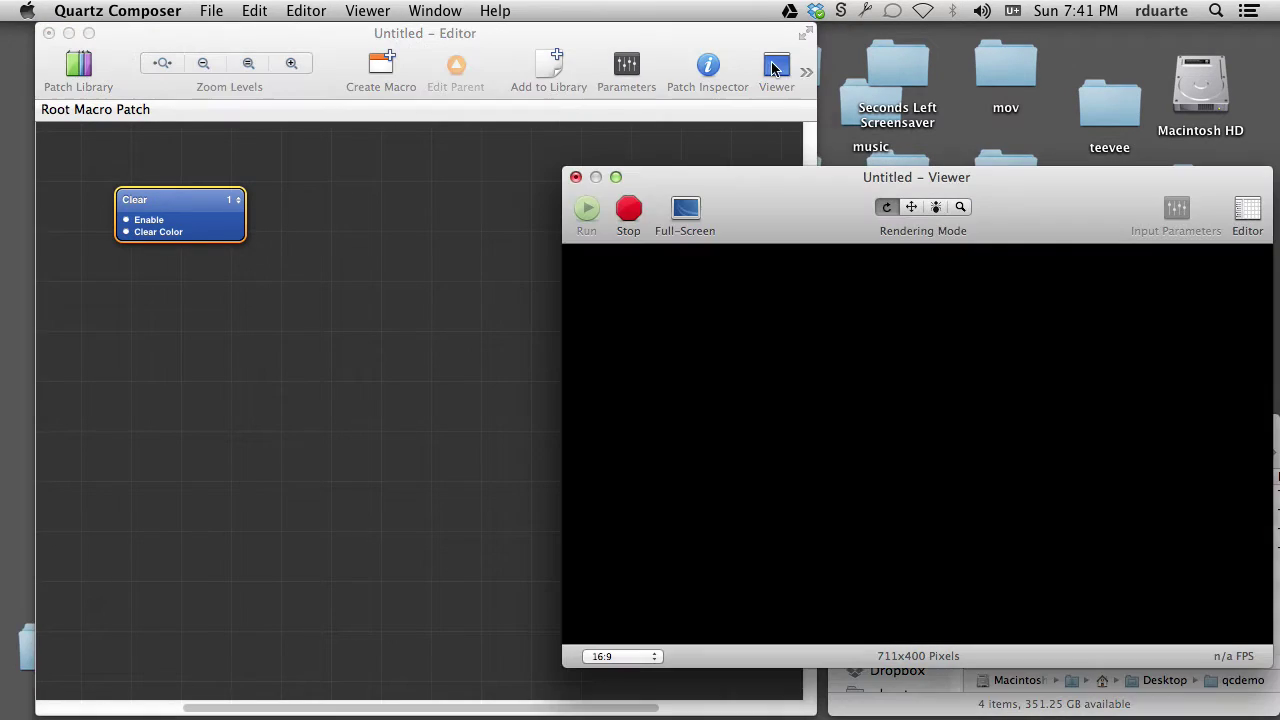
left_click(673, 40)
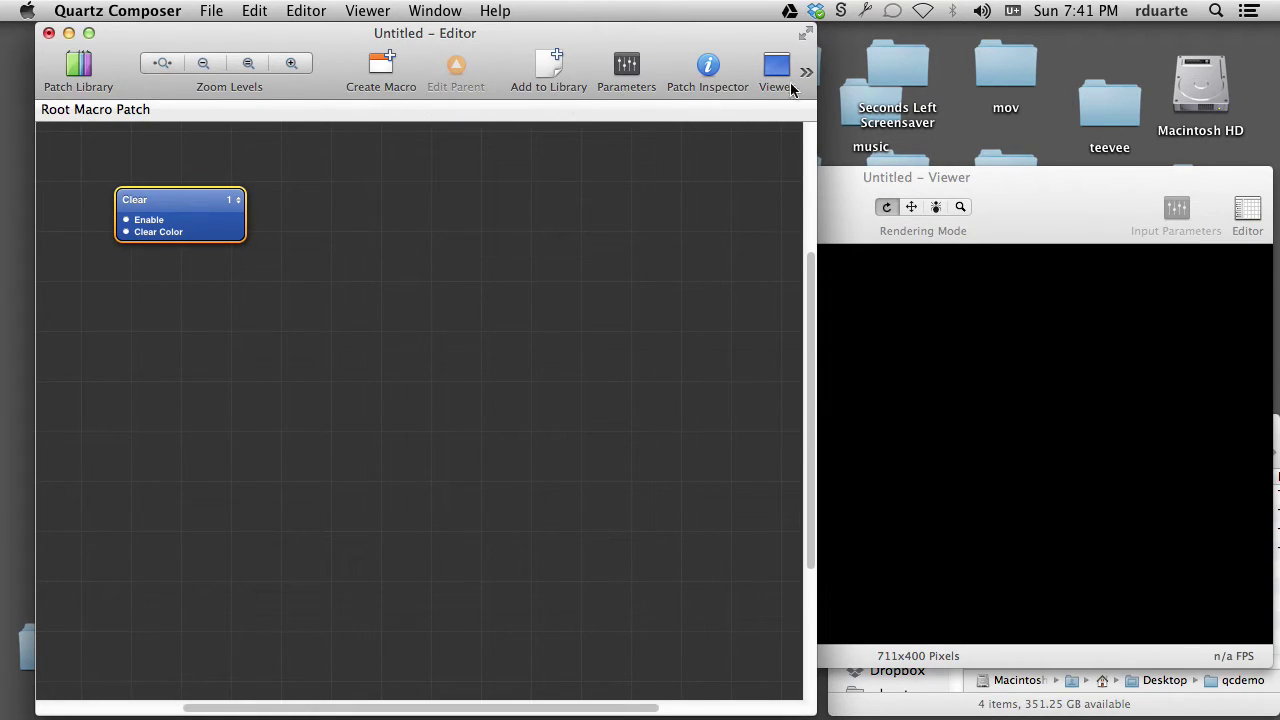
left_click_drag(818, 79, 867, 80)
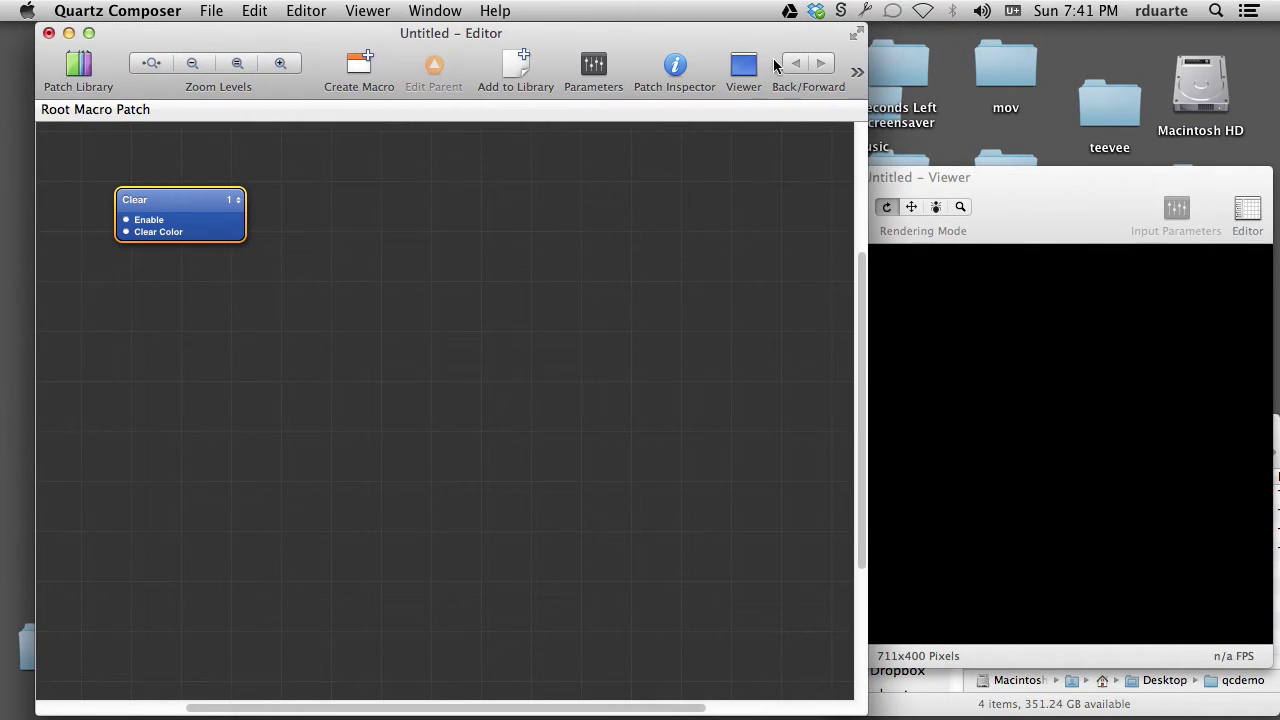
left_click(748, 66)
left_click(744, 66)
Shift the Clear patch right and down on the canvas and open the Patch Library
left_click_drag(187, 198, 346, 198)
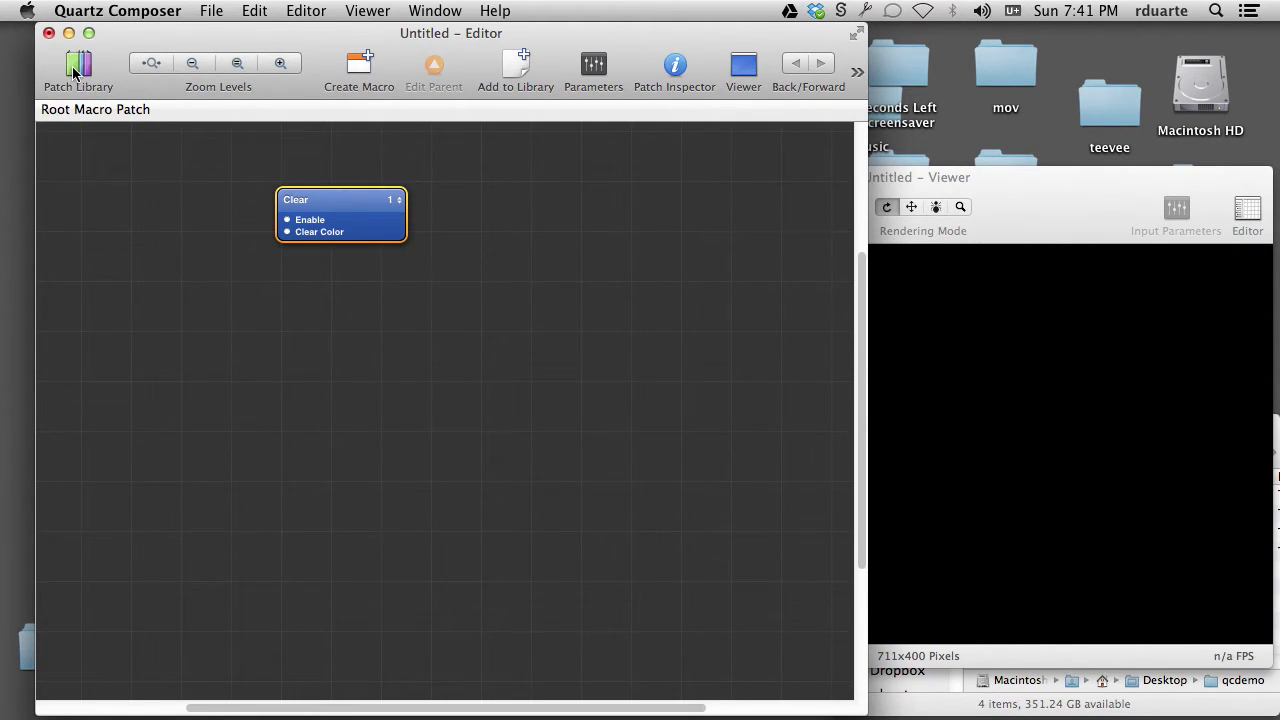
left_click_drag(334, 214, 393, 225)
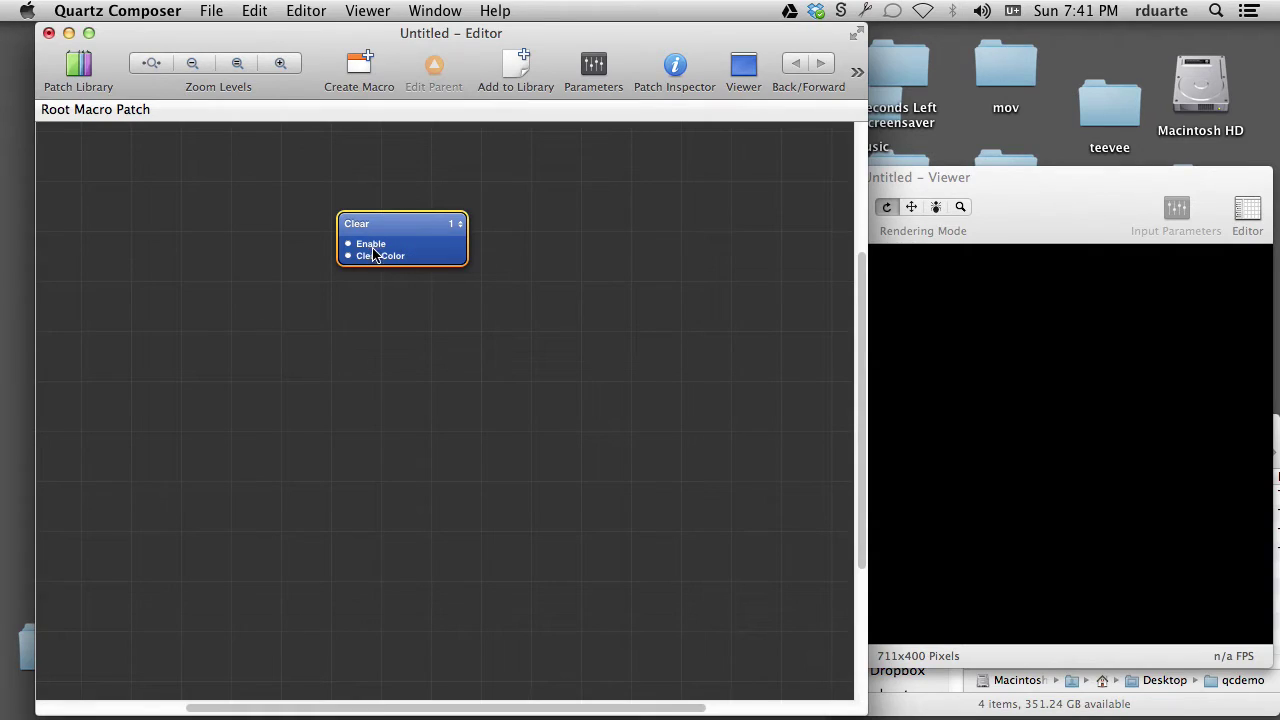
left_click(79, 67)
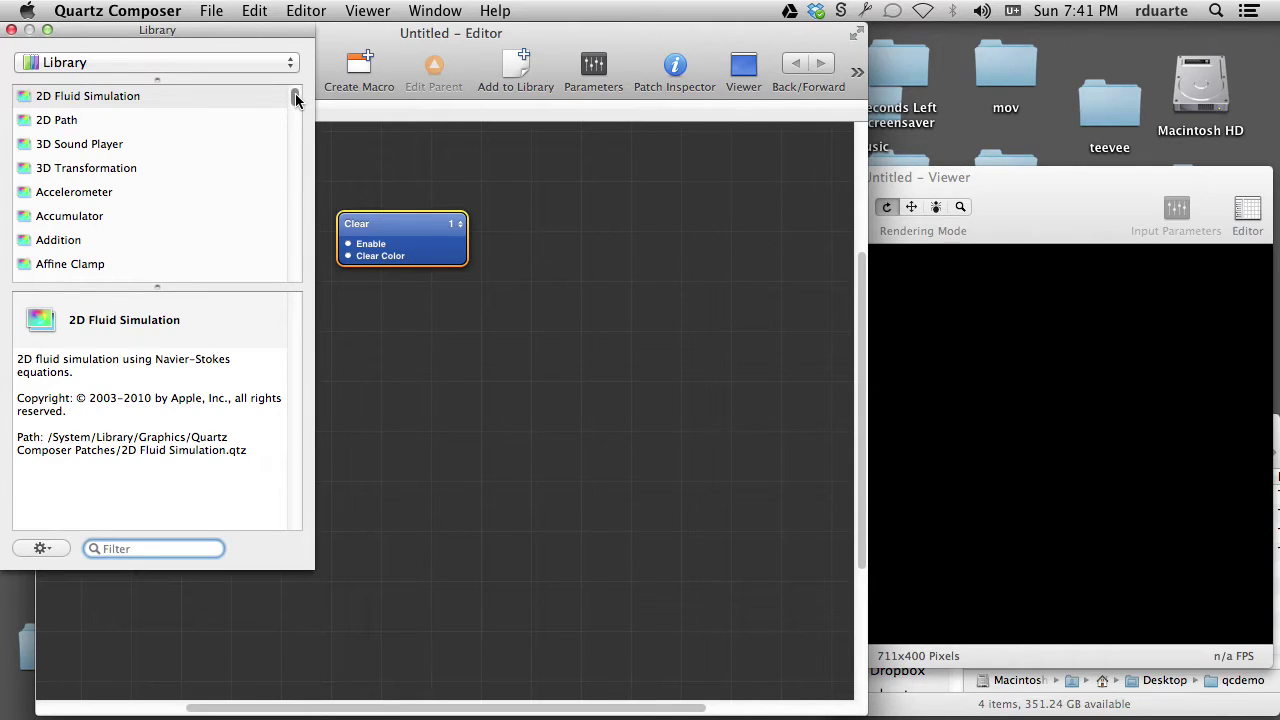
Drag a Video Input patch from the Library onto the canvas and move the Clear patch aside
left_click_drag(296, 97, 301, 278)
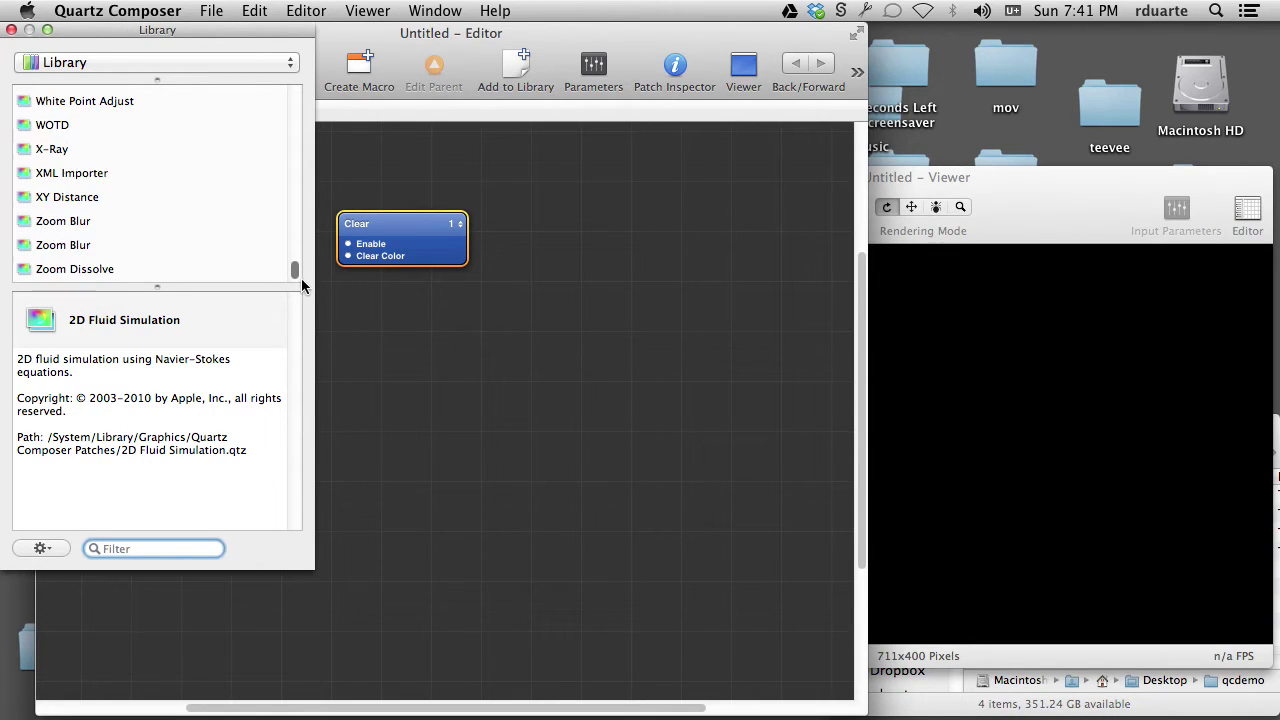
scroll(294, 214, "up", 3)
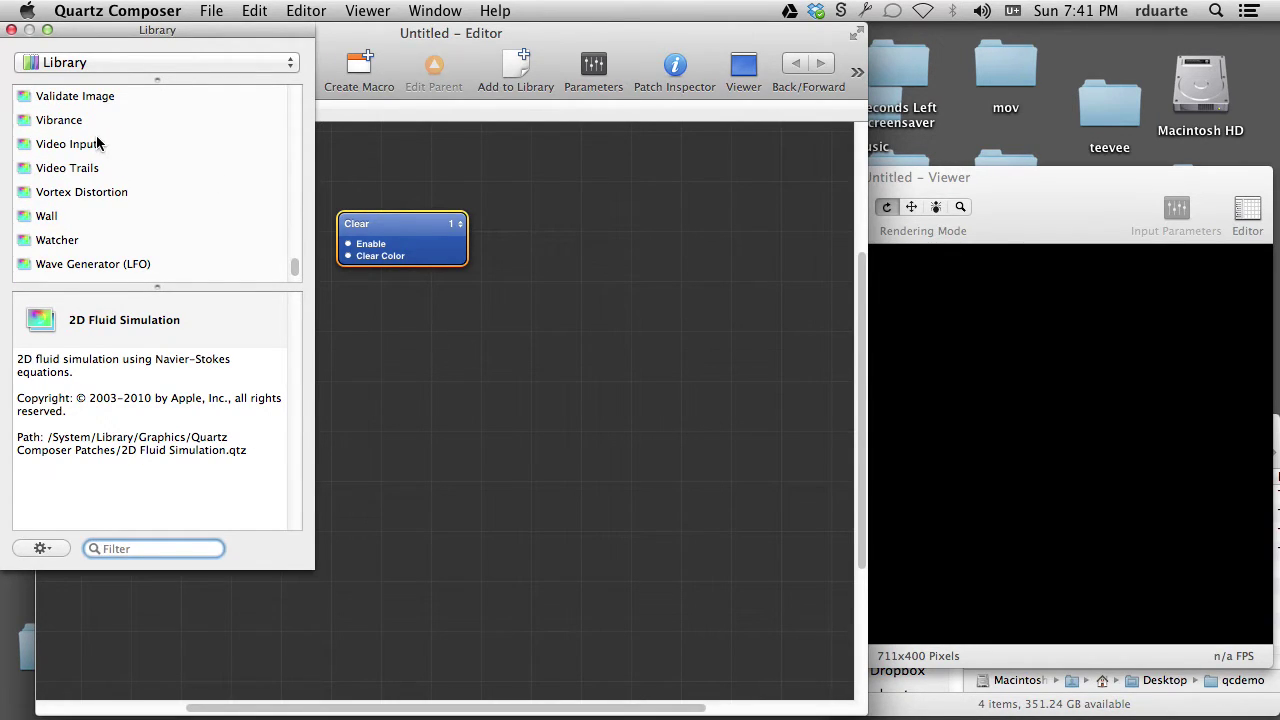
left_click_drag(98, 143, 463, 381)
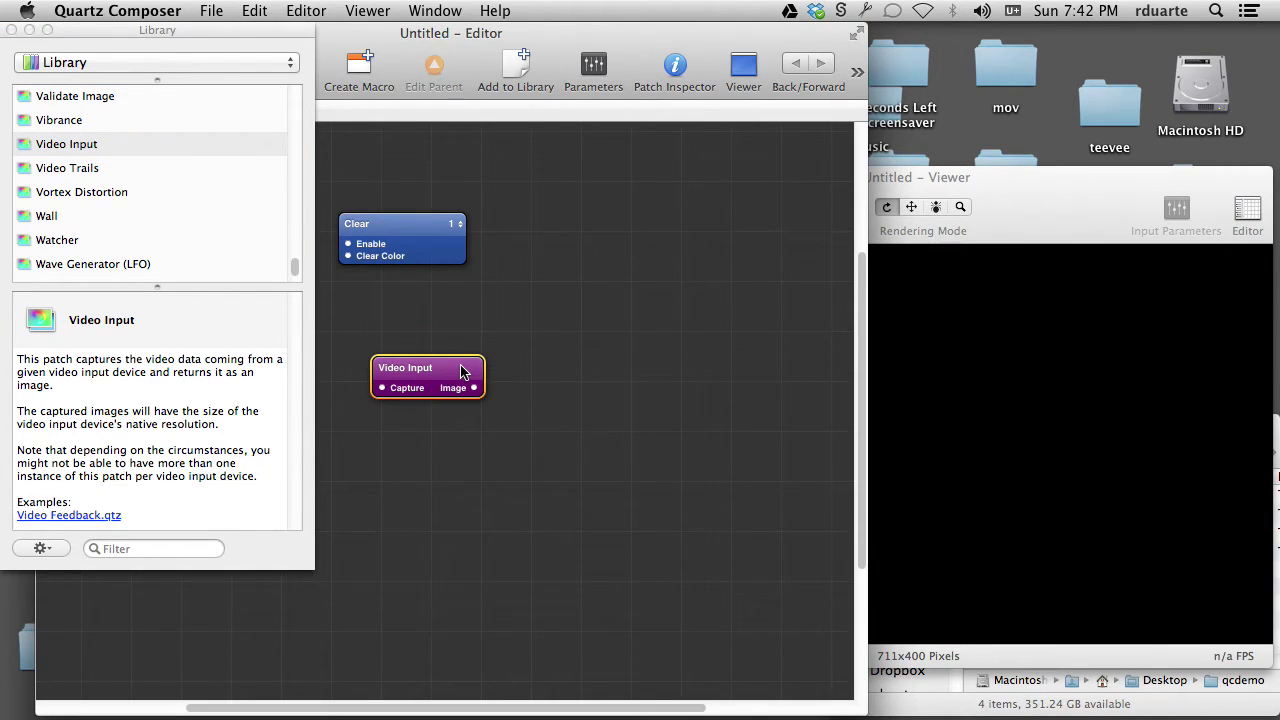
left_click_drag(423, 232, 477, 218)
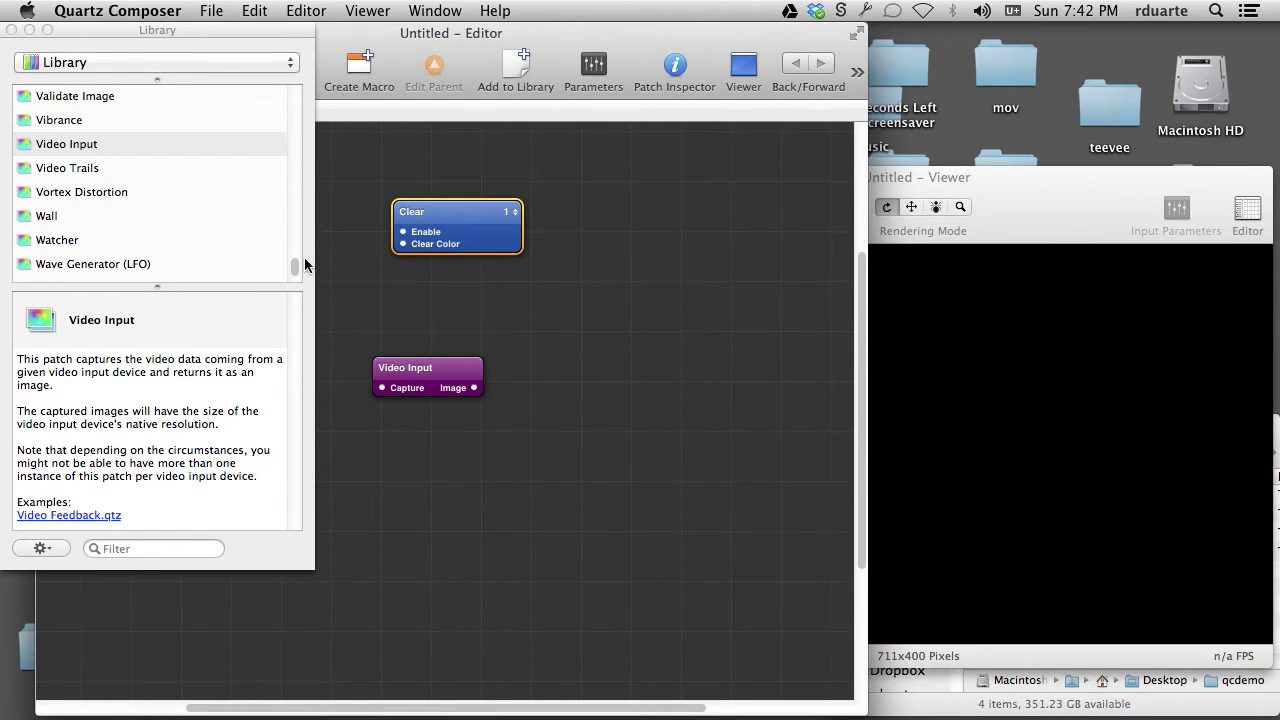
left_click_drag(291, 264, 301, 97)
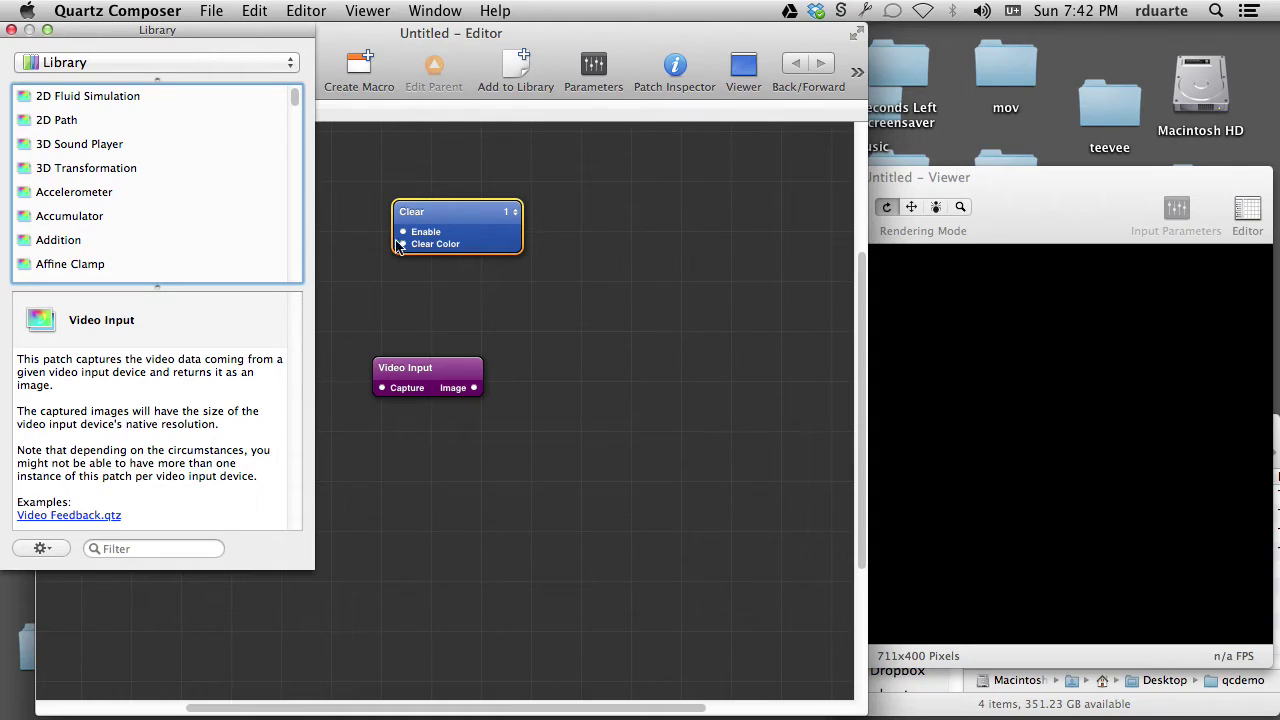
left_click(436, 345)
left_click(426, 376)
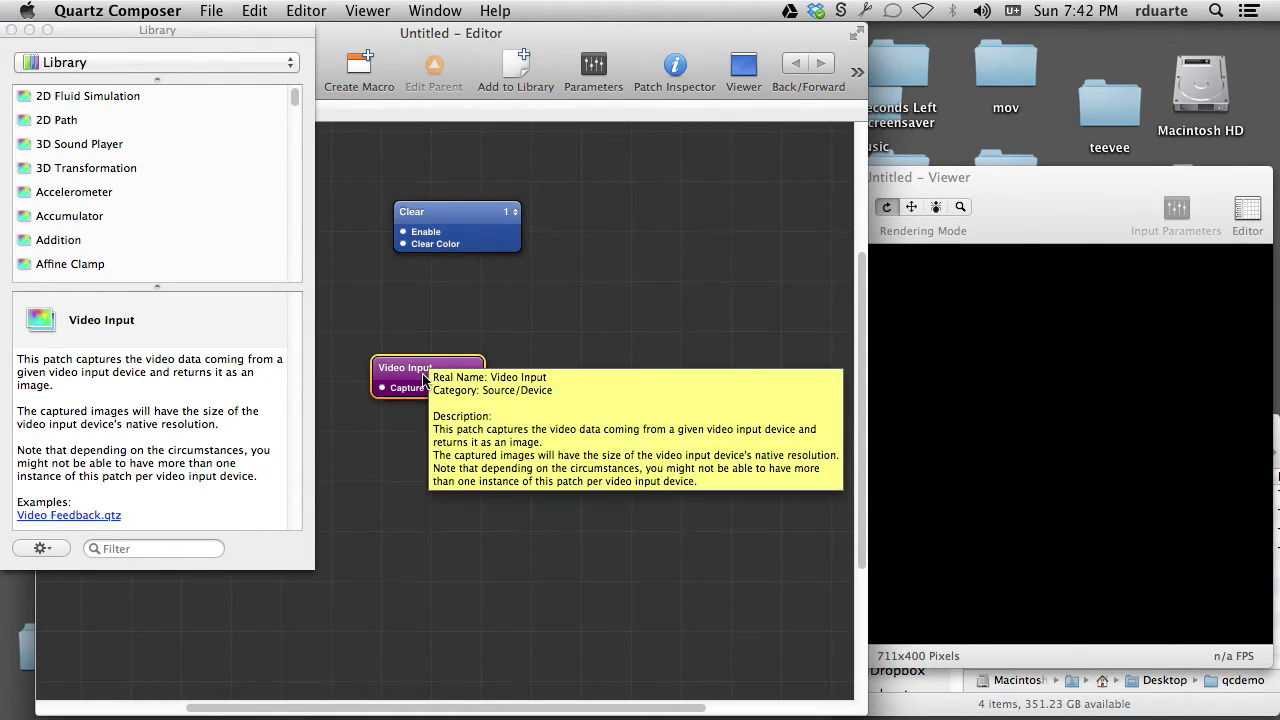
key("Delete")
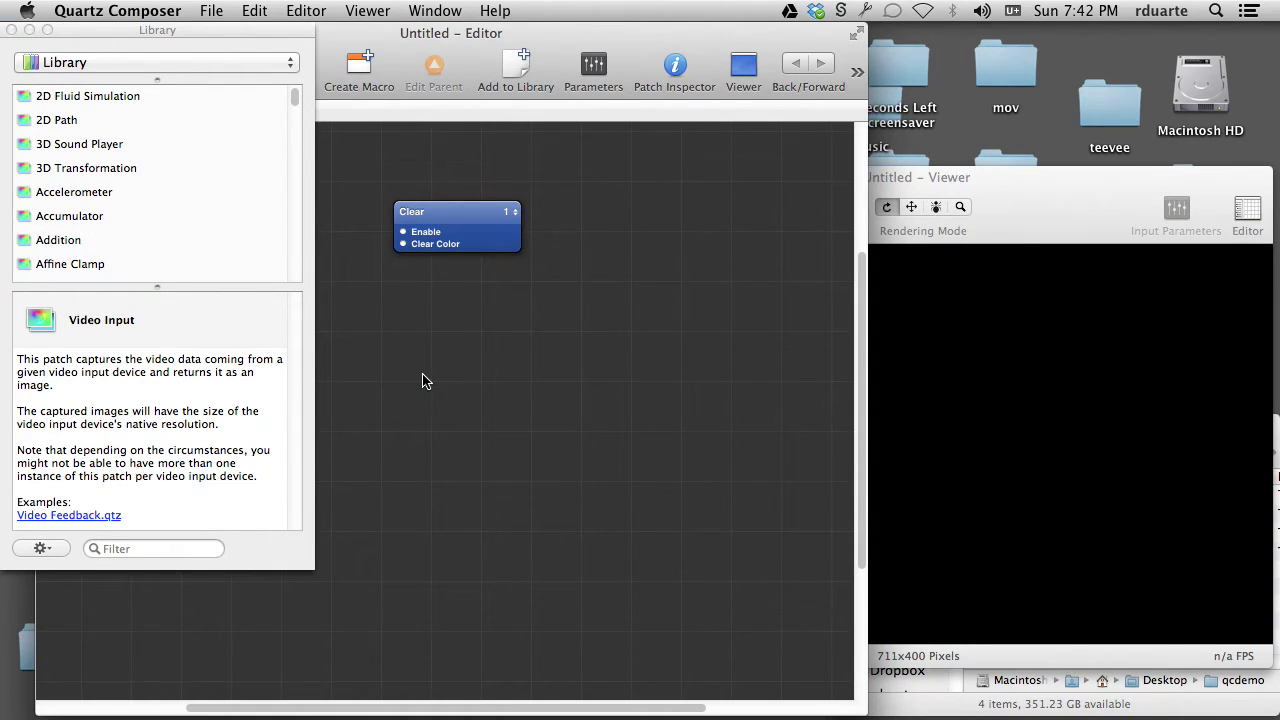
left_click_drag(466, 208, 543, 232)
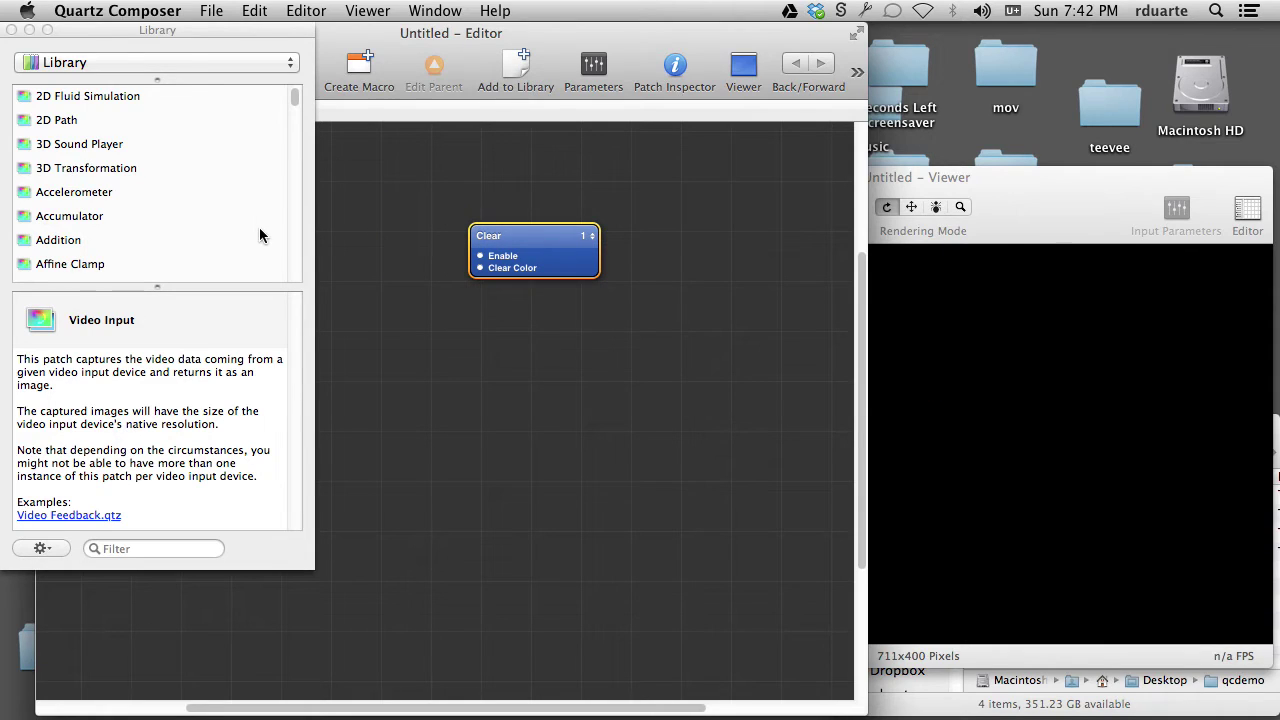
key("super+z")
key("super+z")
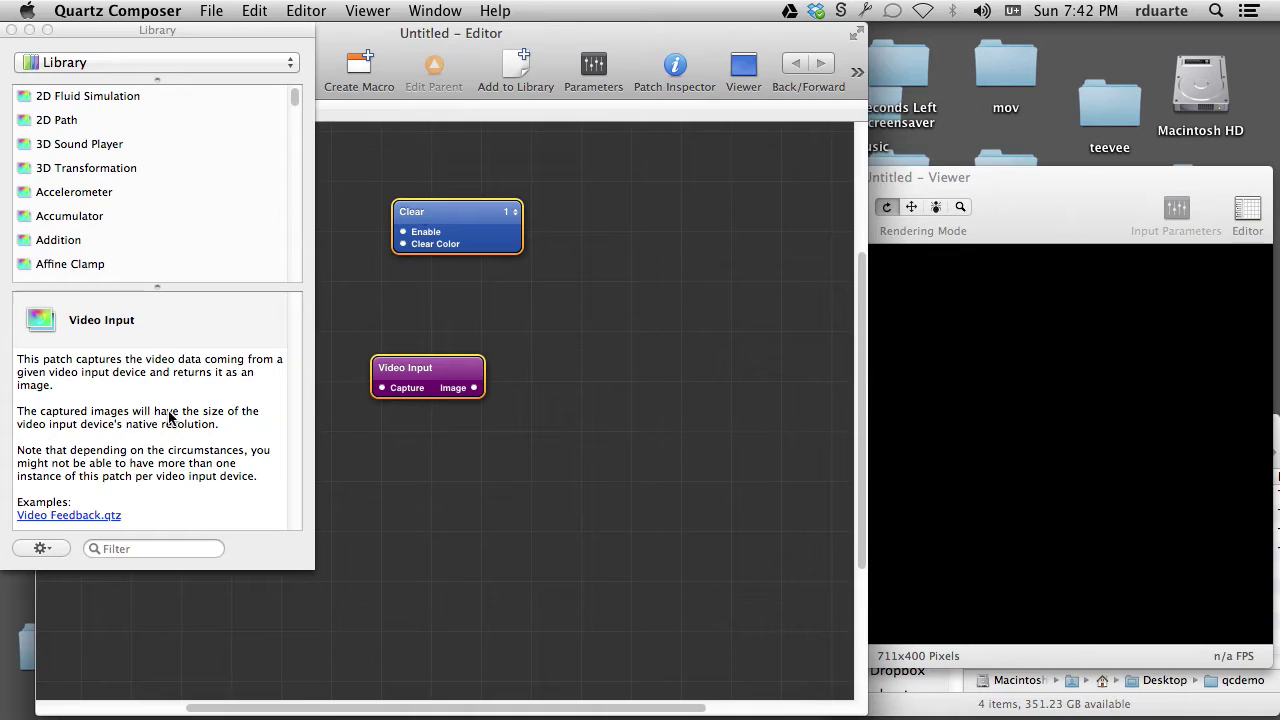
Add a Billboard patch via the 'billboar' filter and connect Video Input's Image to its Image input
left_click(165, 548)
type("billboar")
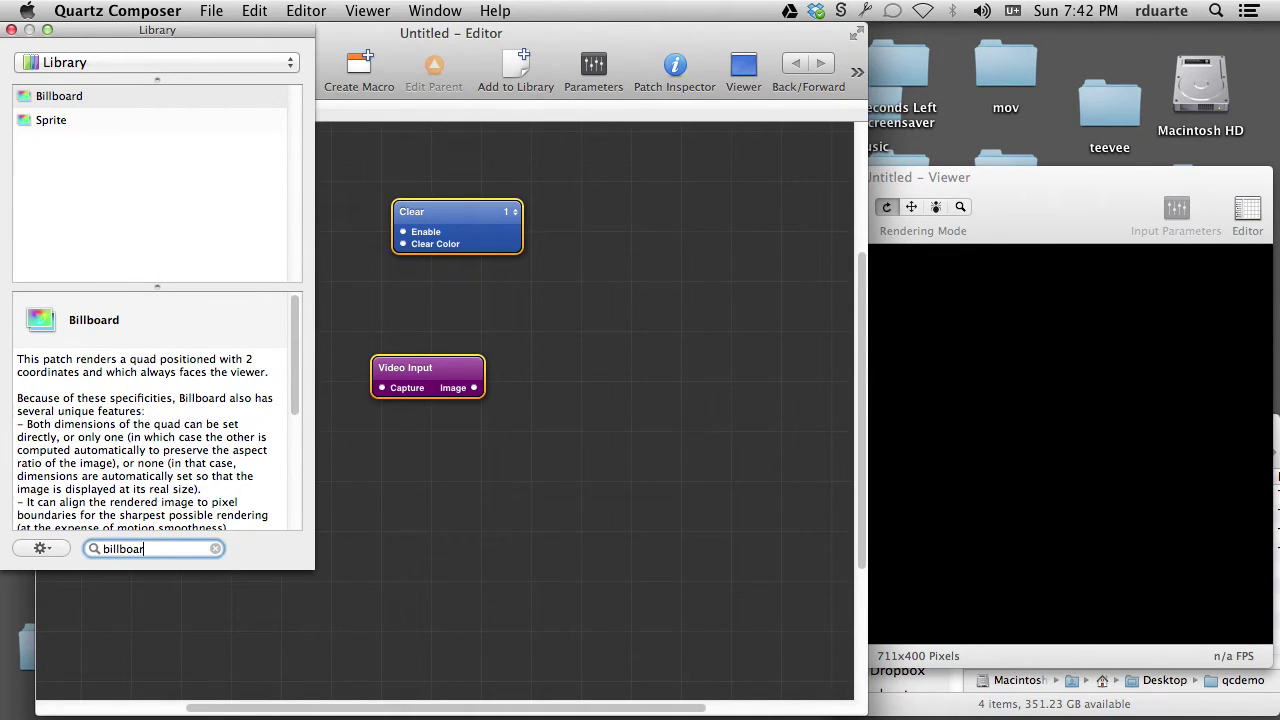
key("Return")
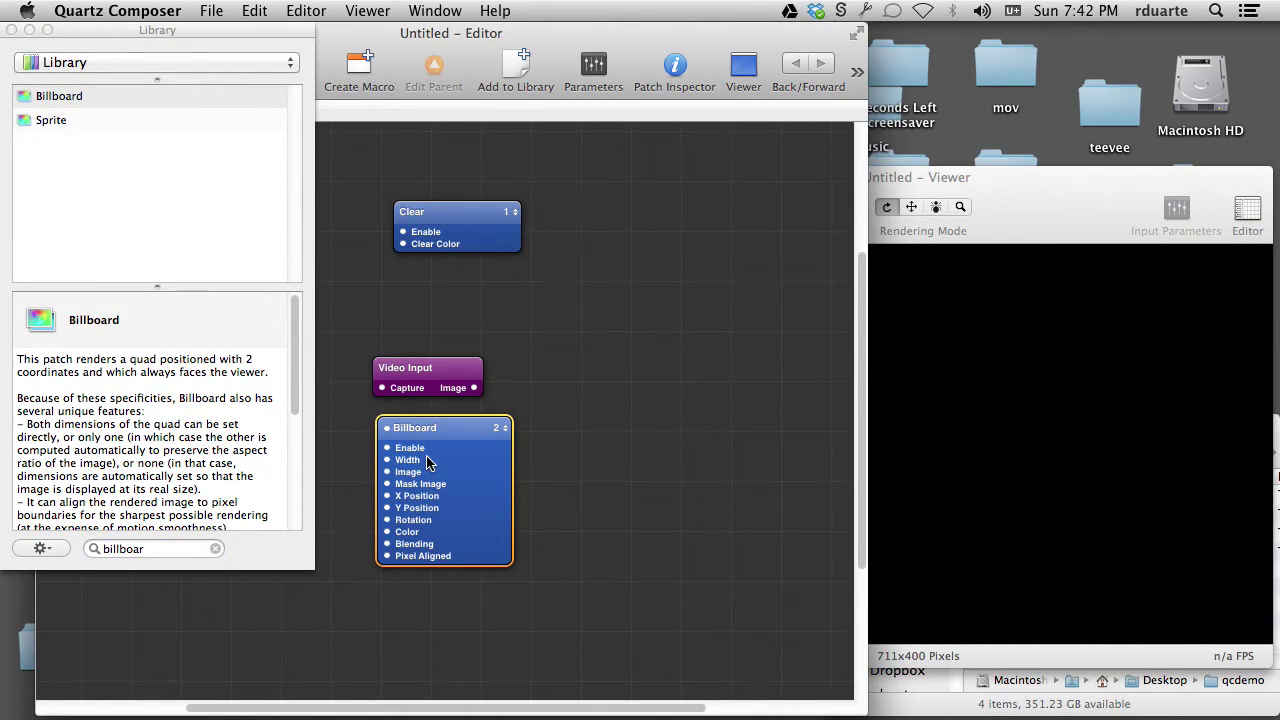
left_click_drag(431, 448, 583, 352)
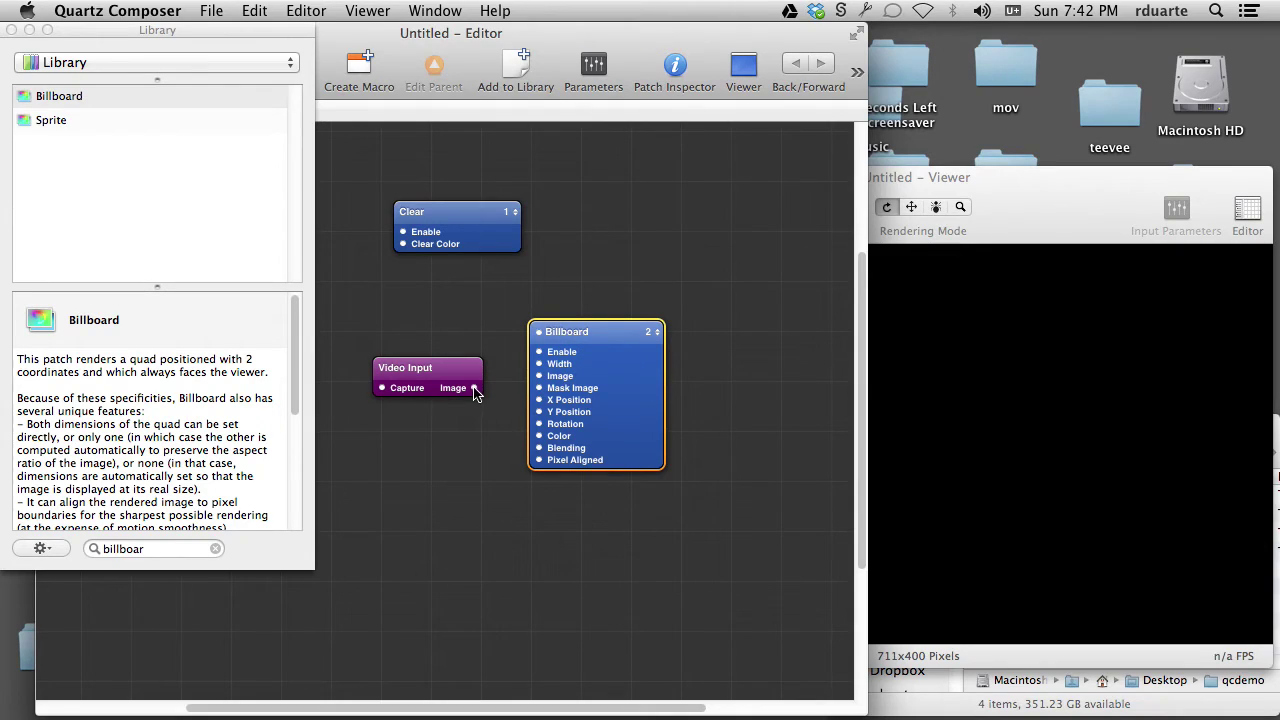
left_click(473, 390)
left_click(619, 342)
left_click_drag(476, 390, 541, 380)
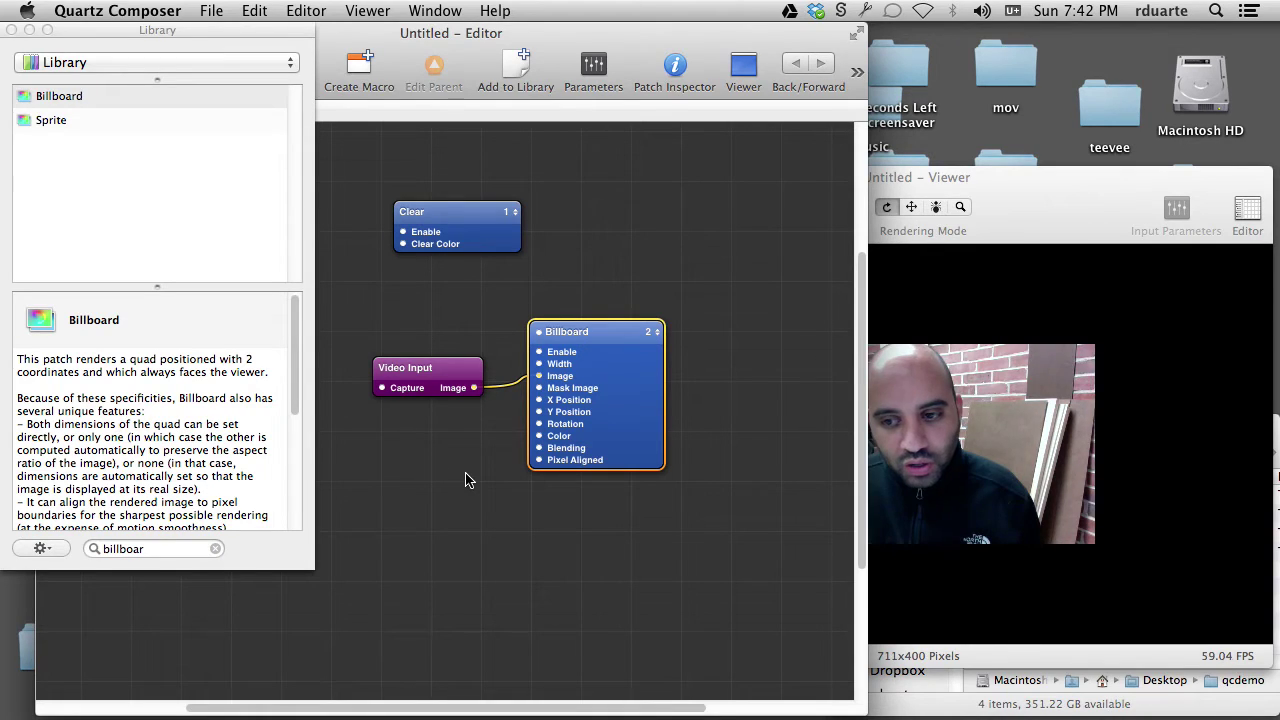
Check the live webcam in the viewer, then unplug the Image cable from Billboard's input
left_click(1016, 358)
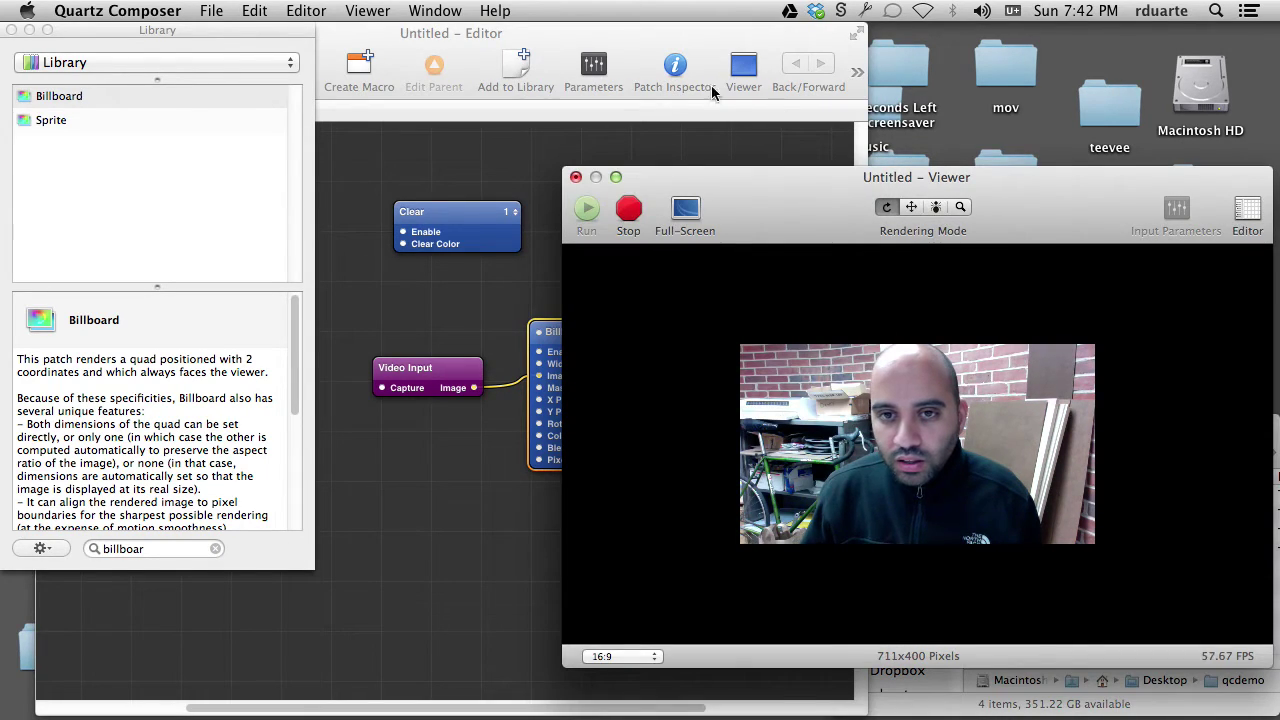
left_click(708, 145)
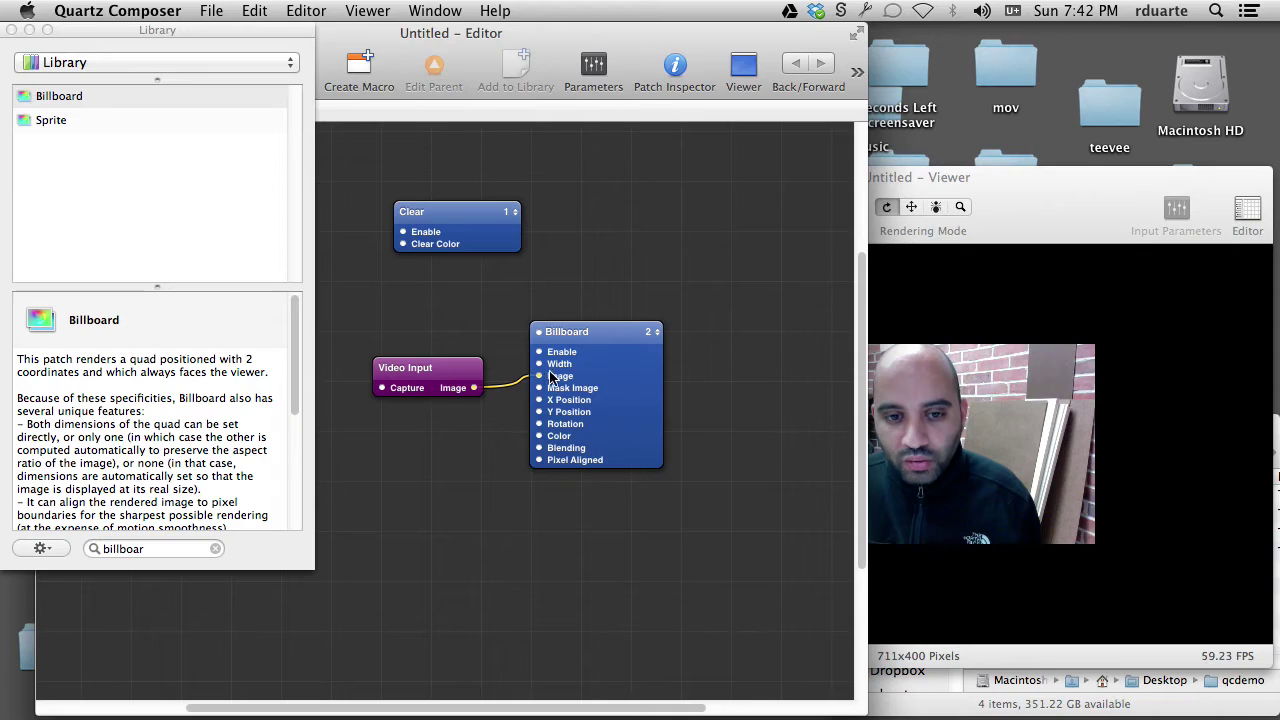
left_click_drag(532, 375, 517, 371)
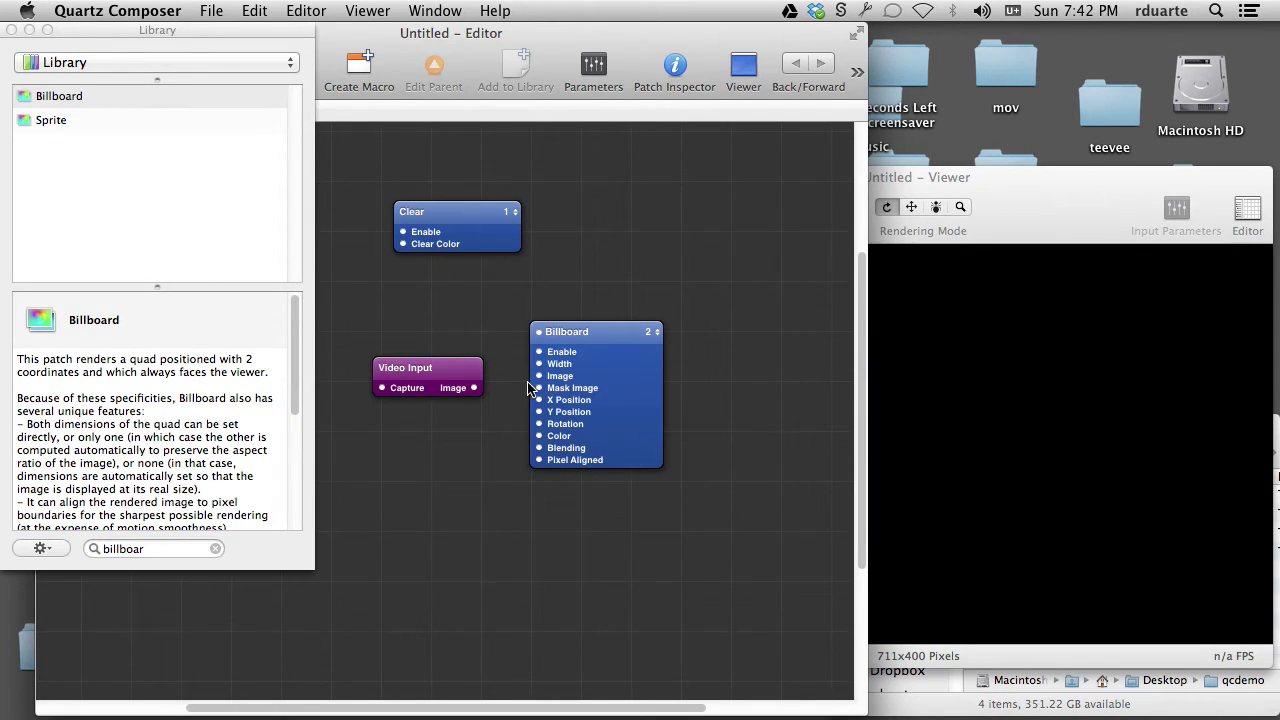
left_click_drag(475, 389, 539, 376)
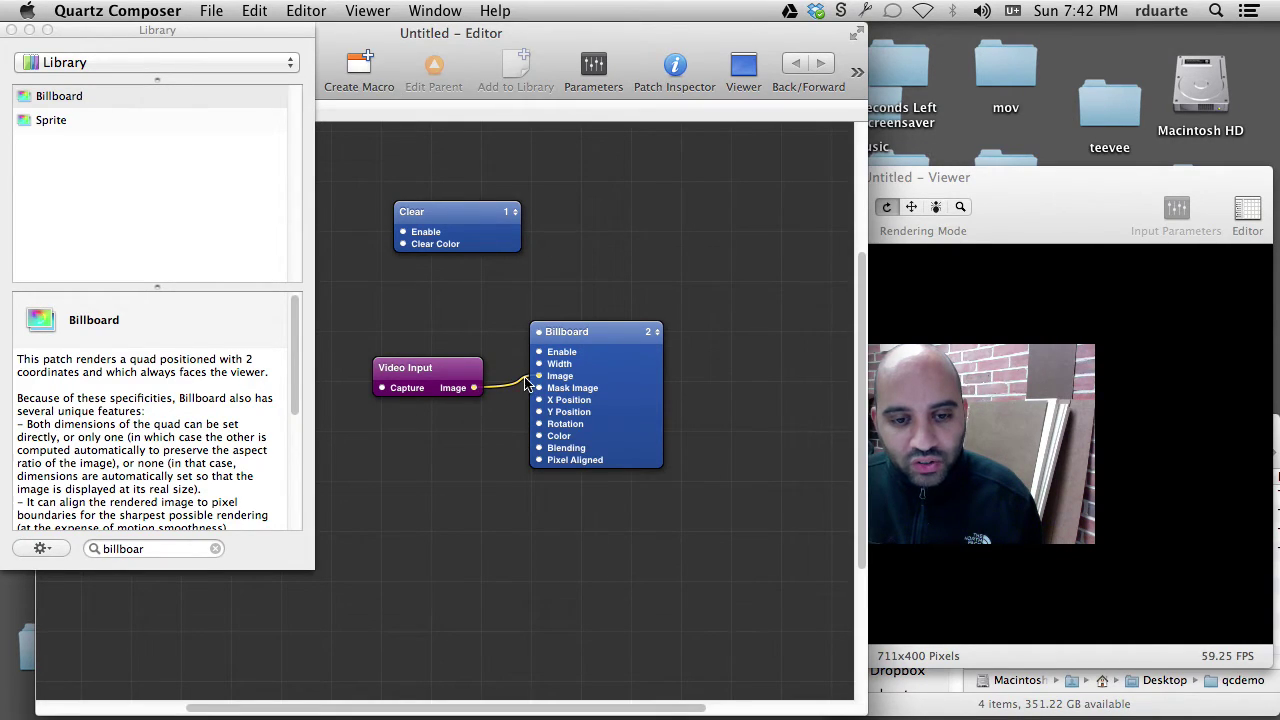
left_click_drag(537, 380, 520, 371)
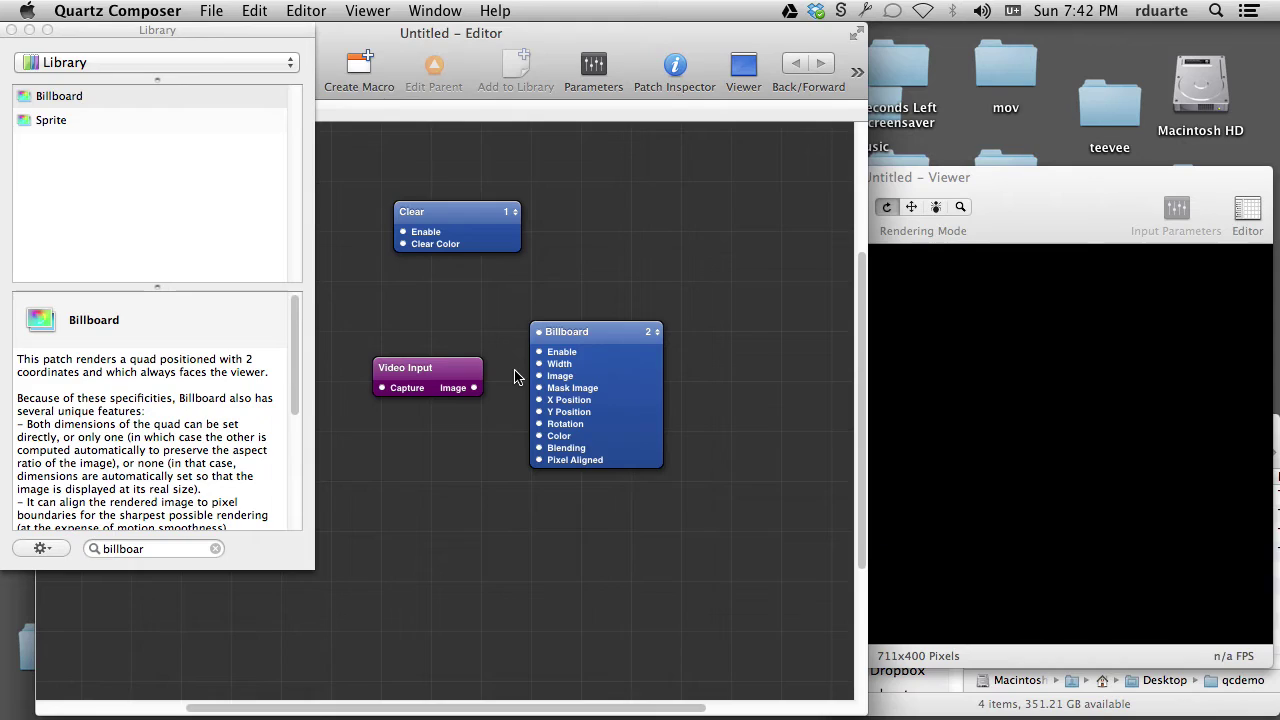
left_click(574, 342)
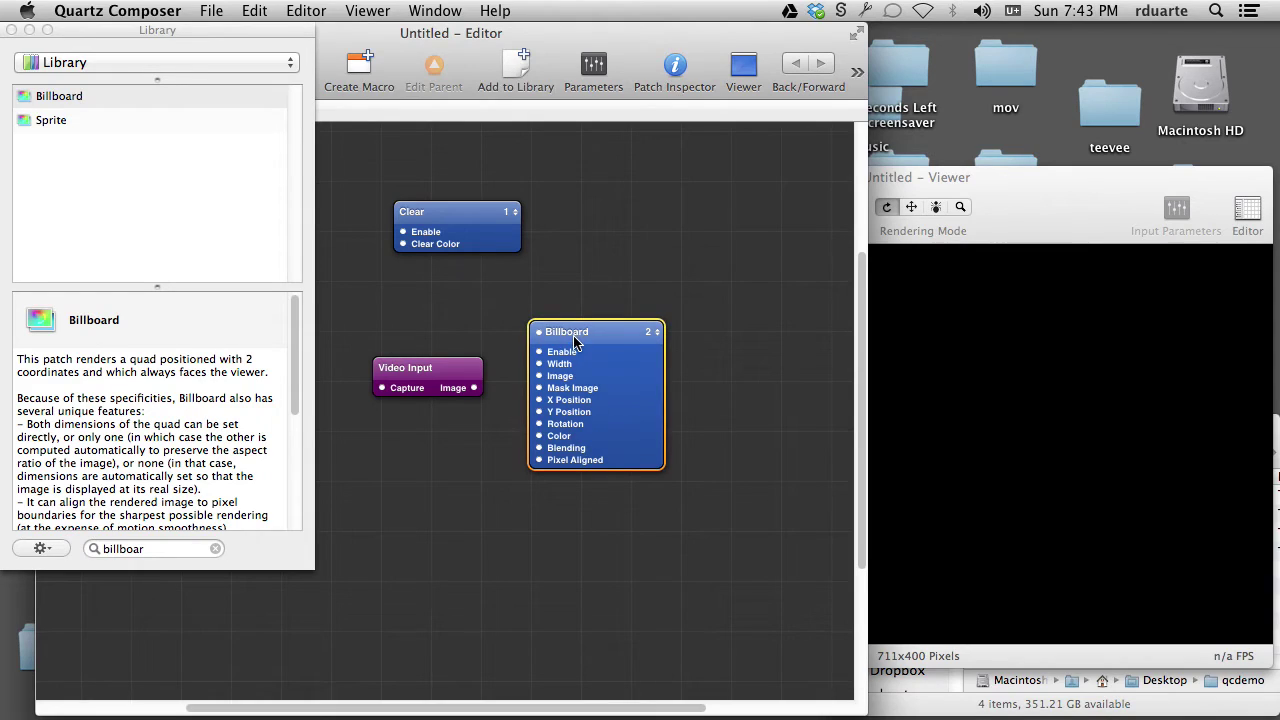
left_click(644, 205)
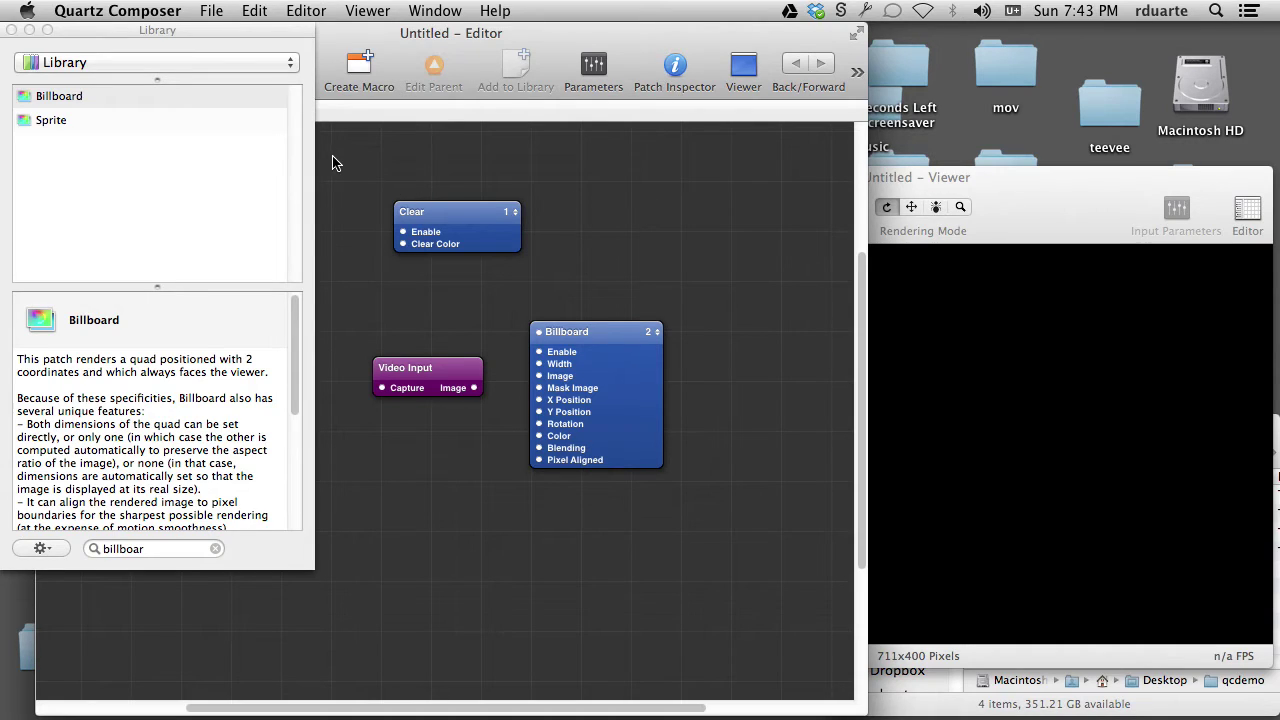
Clear the Library filter and read the CILocalContrast and Page Curl descriptions
left_click(263, 71)
left_click(255, 66)
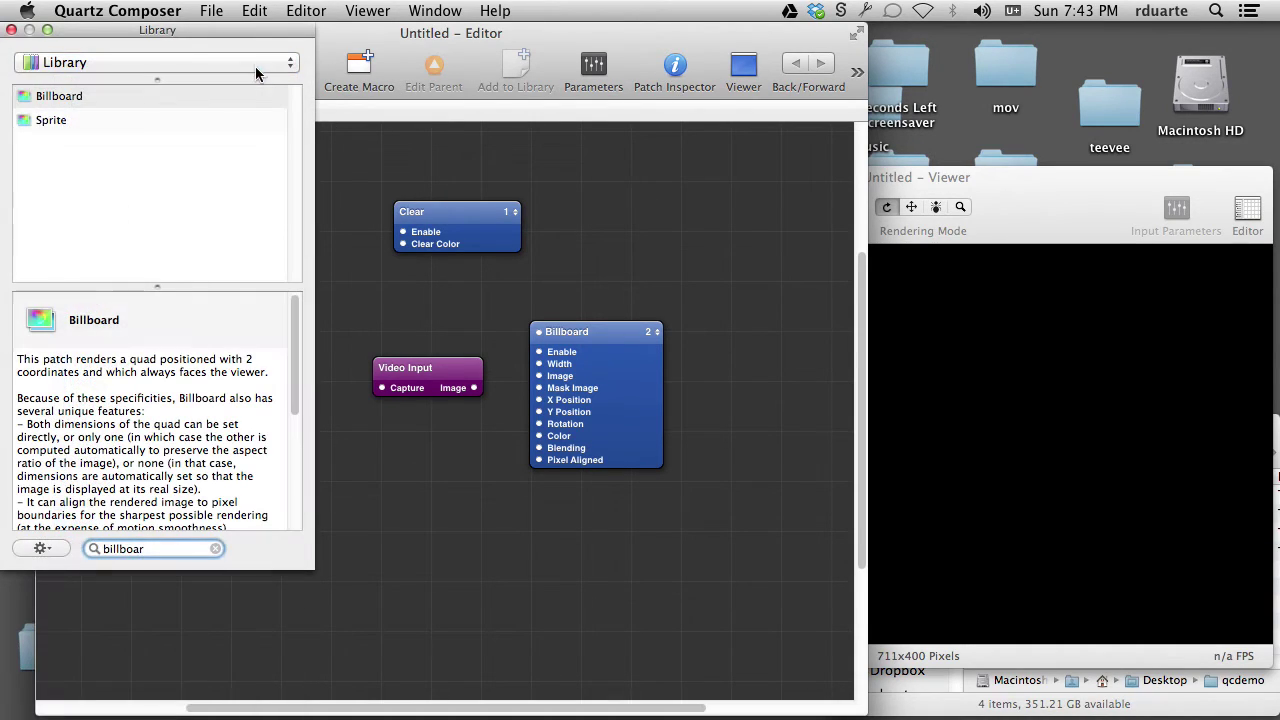
left_click(240, 141)
left_click(216, 548)
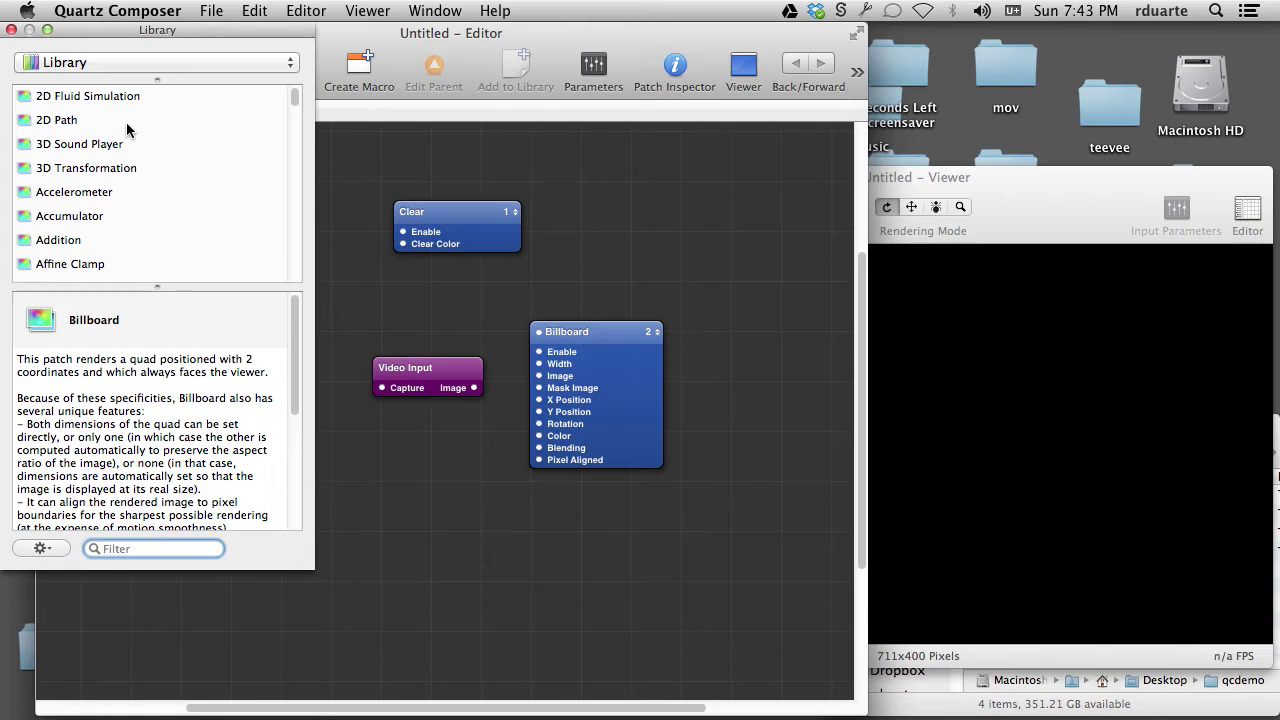
left_click_drag(295, 97, 294, 126)
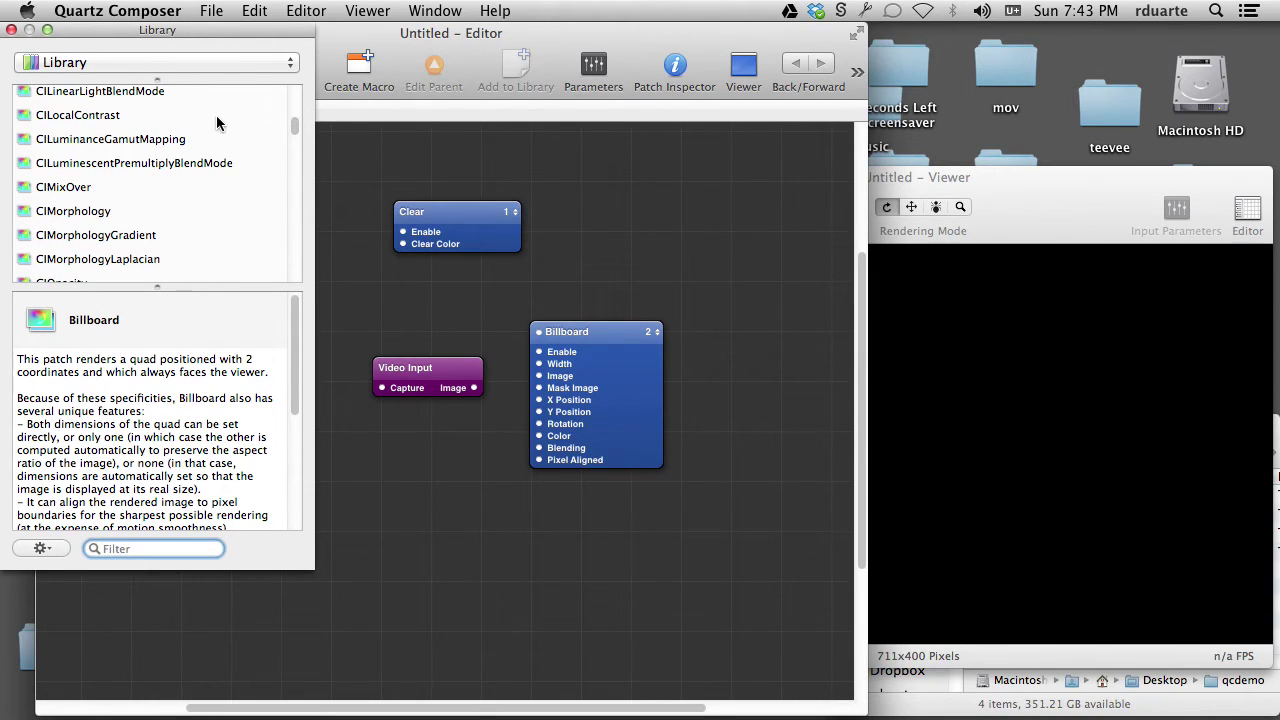
left_click(126, 117)
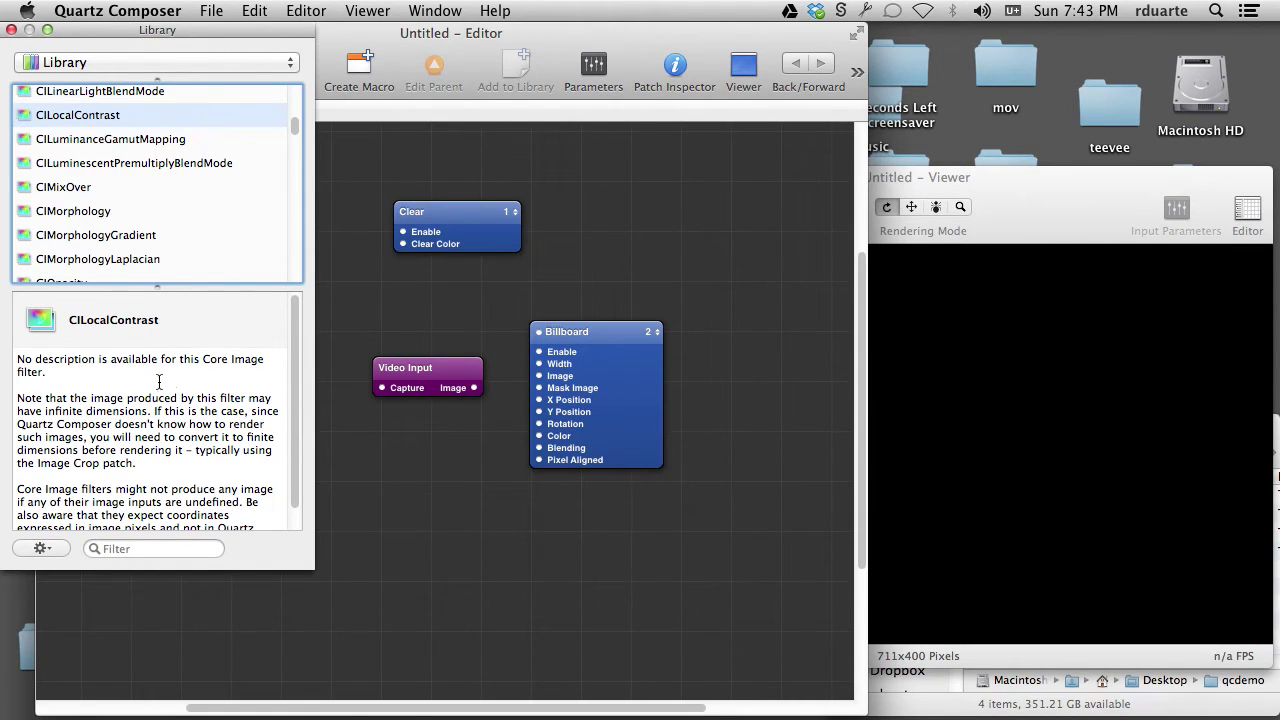
left_click_drag(290, 124, 299, 216)
left_click(102, 166)
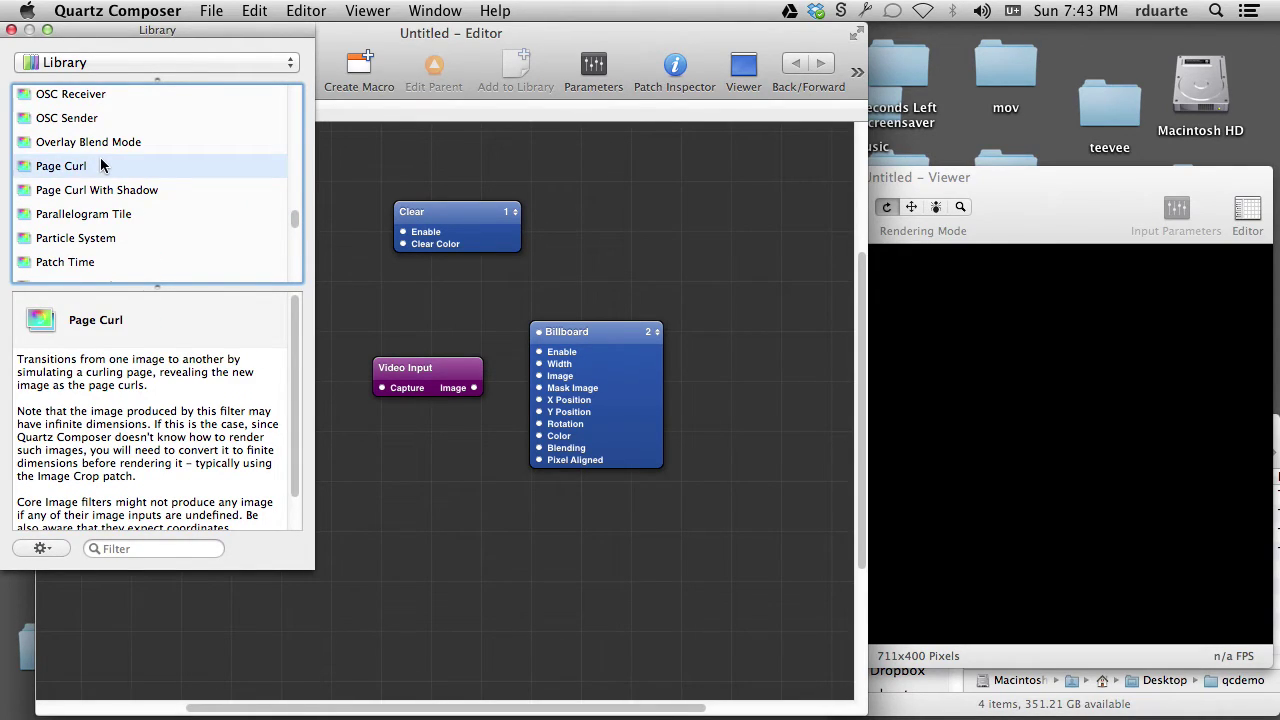
Scroll to Pop Art in the Library and drag it onto the editor canvas
left_click_drag(296, 226, 297, 229)
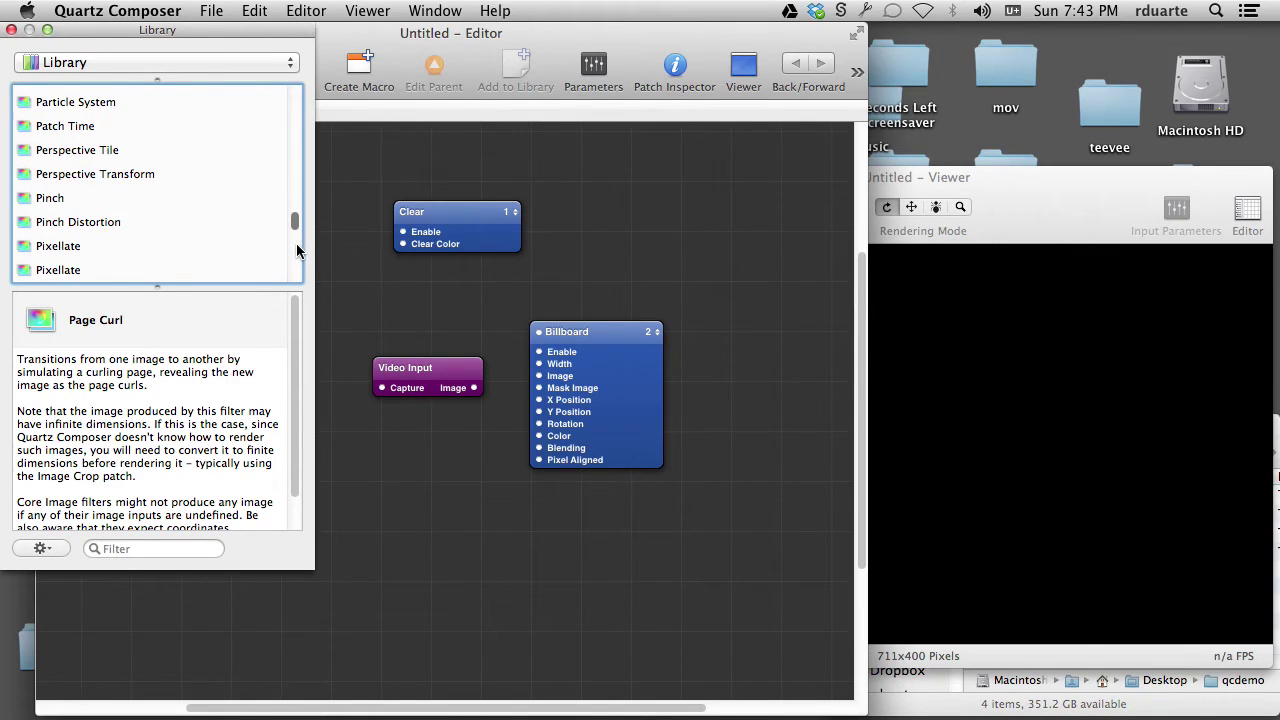
scroll(296, 246, "down", 3)
left_click(107, 204)
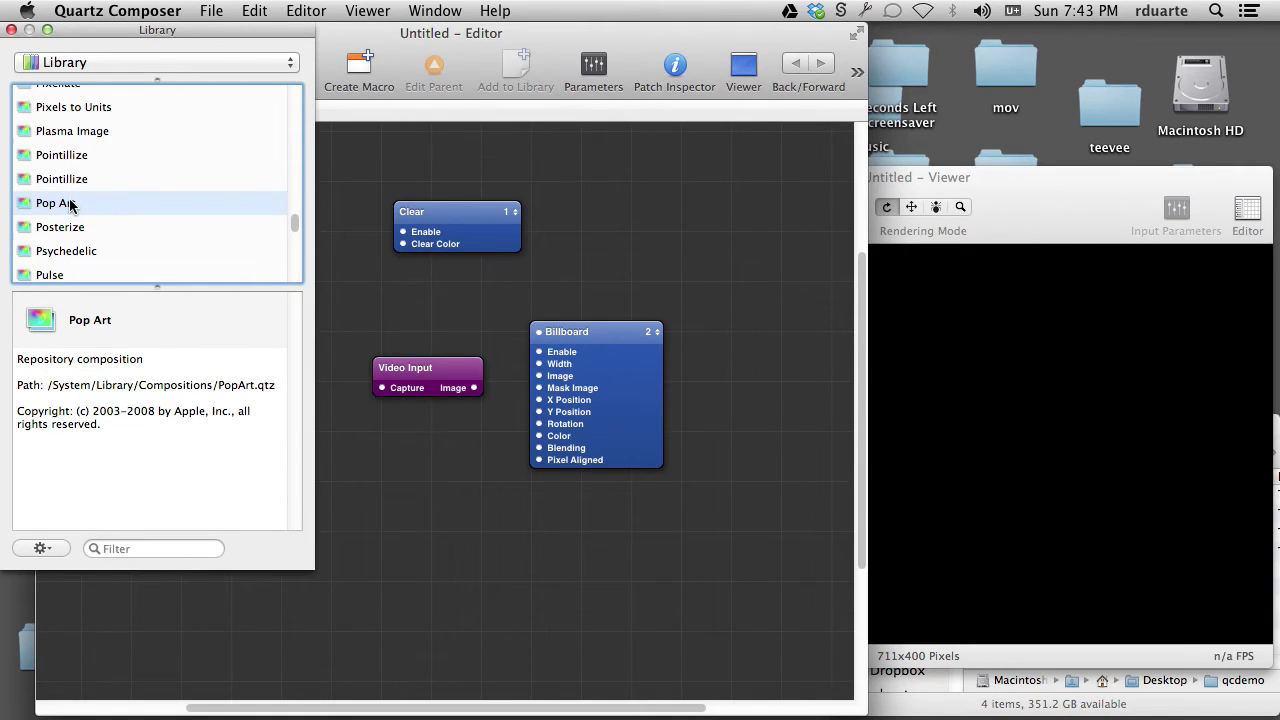
left_click_drag(92, 203, 646, 216)
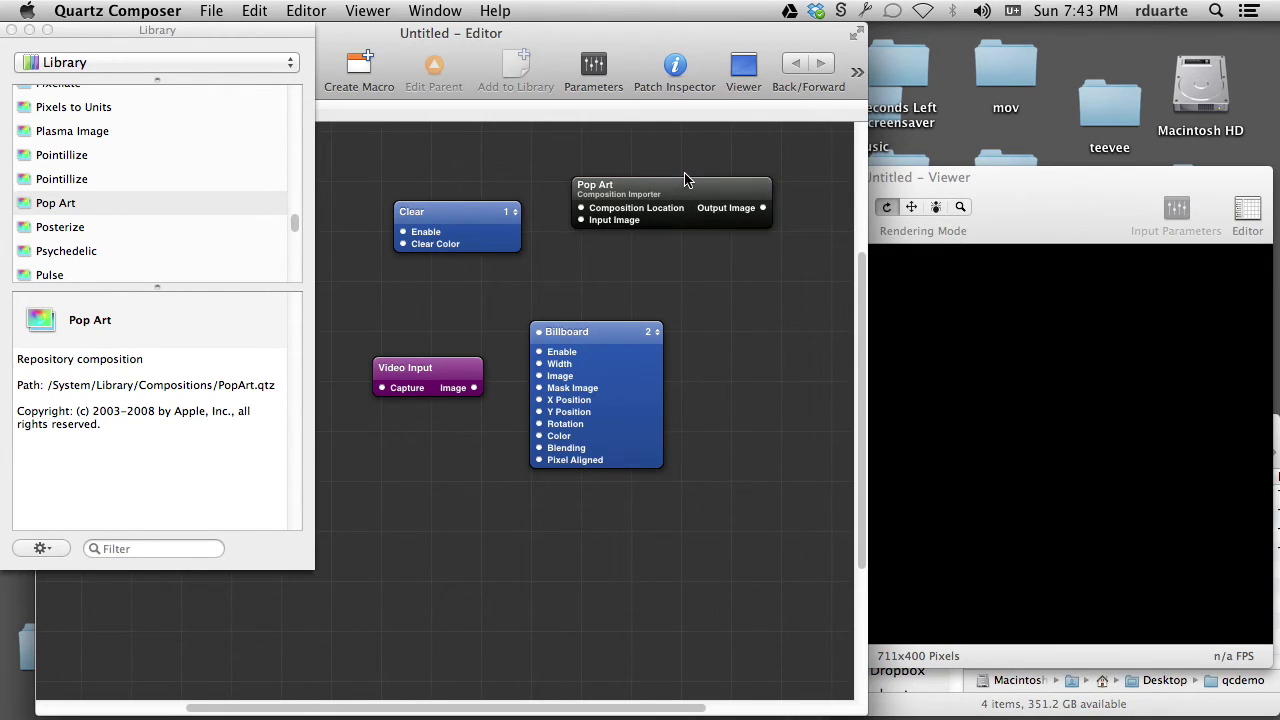
Delete the Pop Art importer, shift Clear up-left, and view Psychedelic's Library description
mouse_move(685, 184)
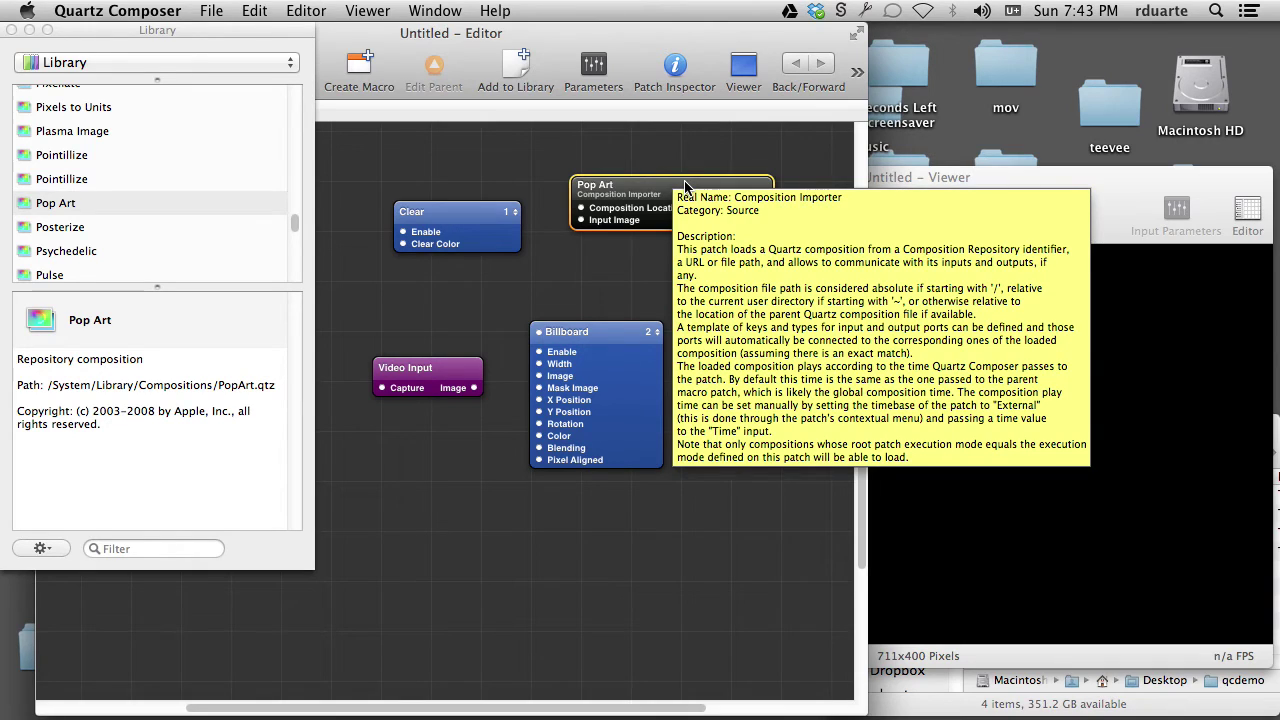
key("Delete")
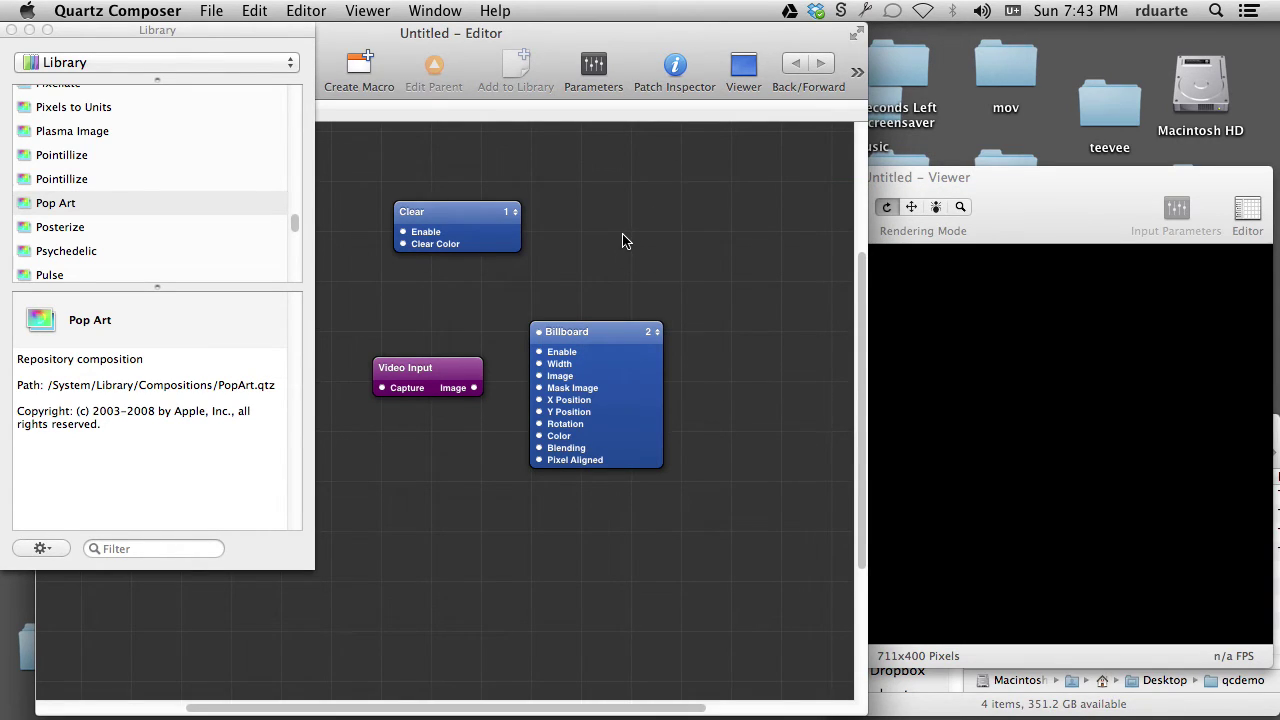
left_click_drag(483, 219, 418, 171)
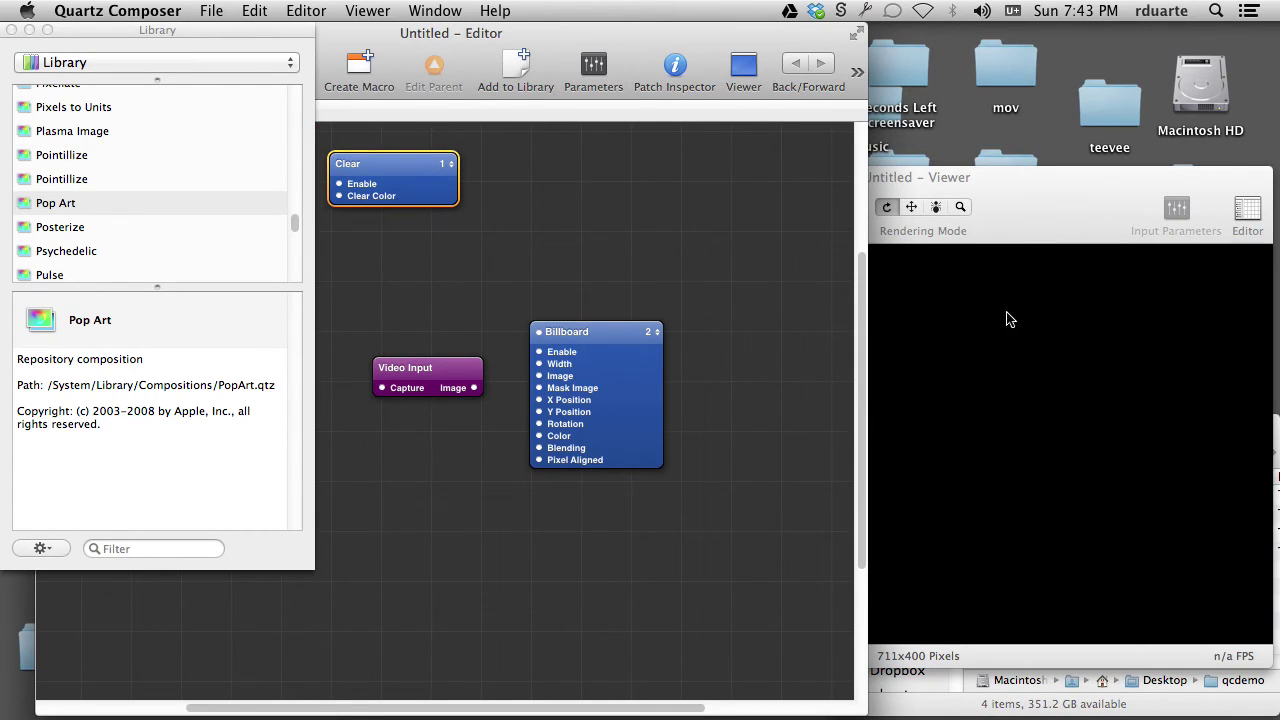
left_click_drag(295, 221, 295, 225)
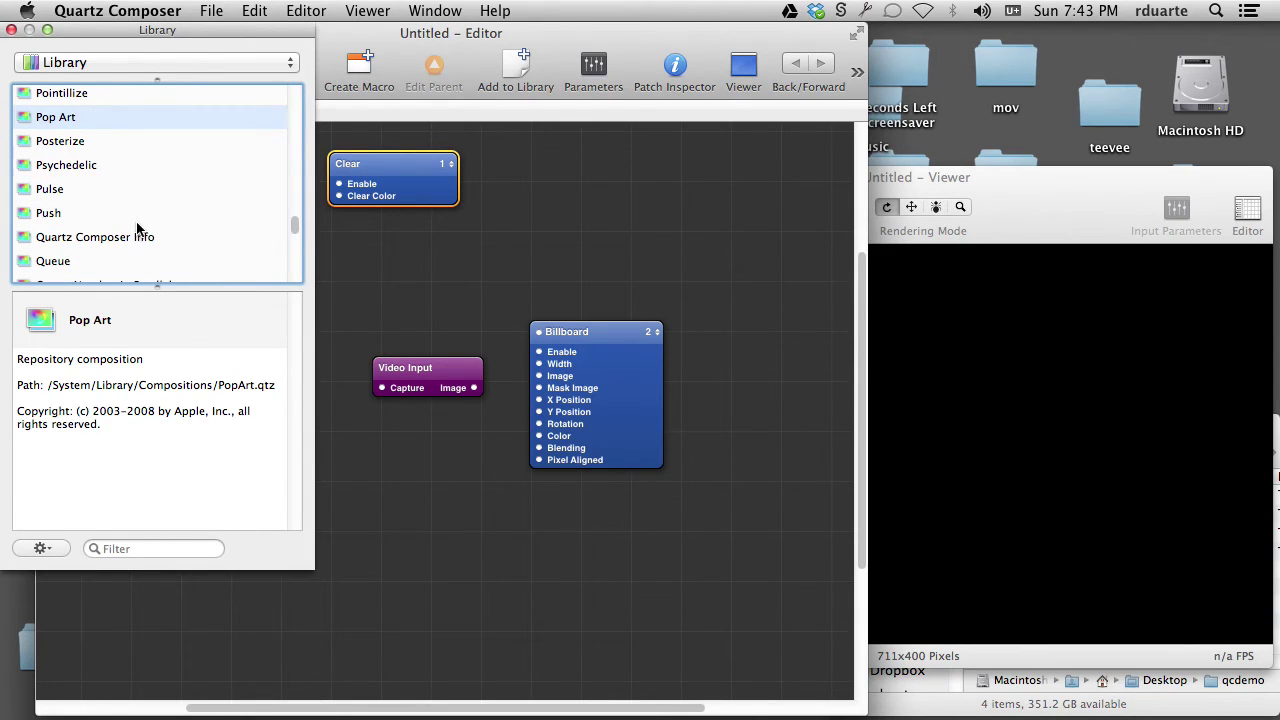
left_click(100, 170)
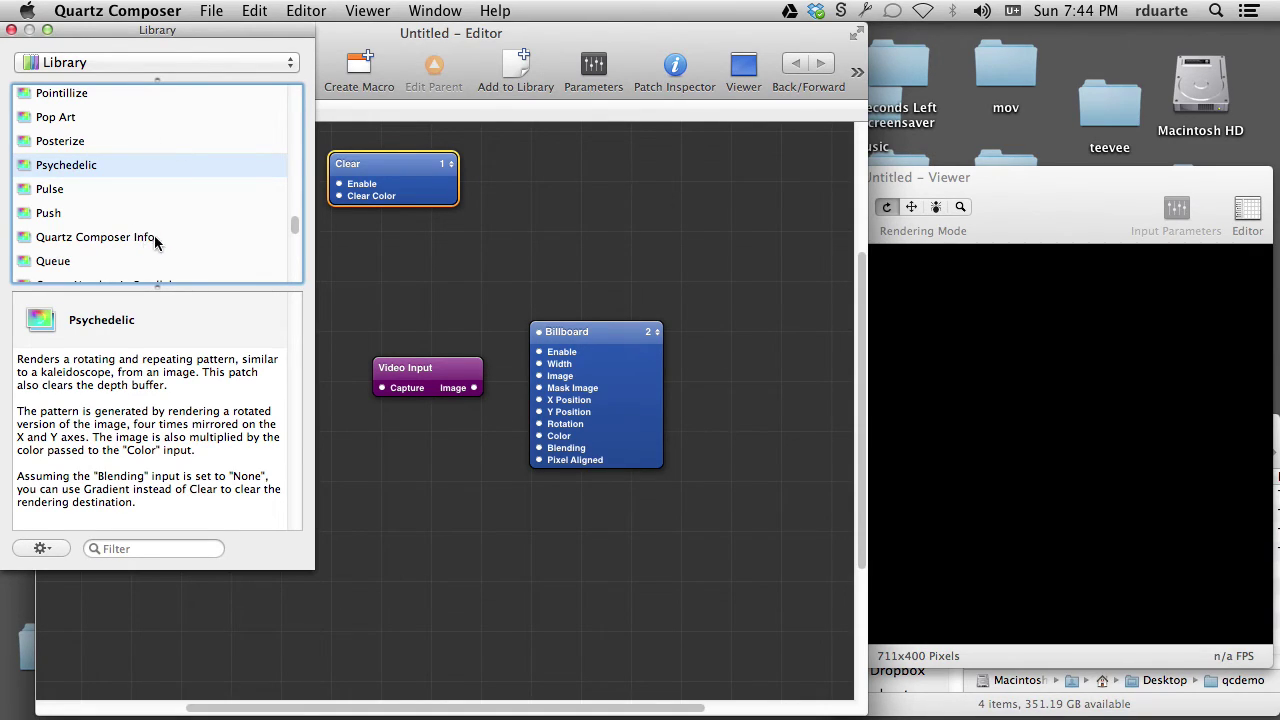
left_click(612, 40)
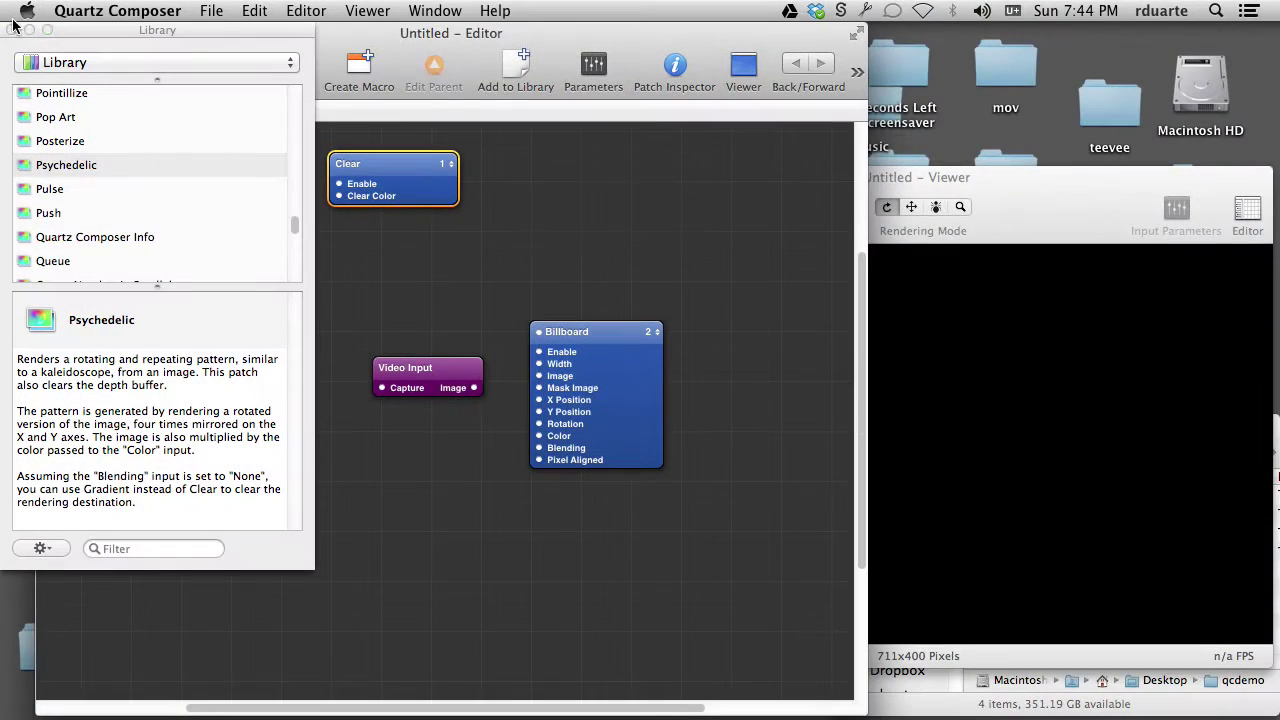
Close the Library, browse the menus, then page through General, Editor and Viewer preferences and close them
left_click(29, 30)
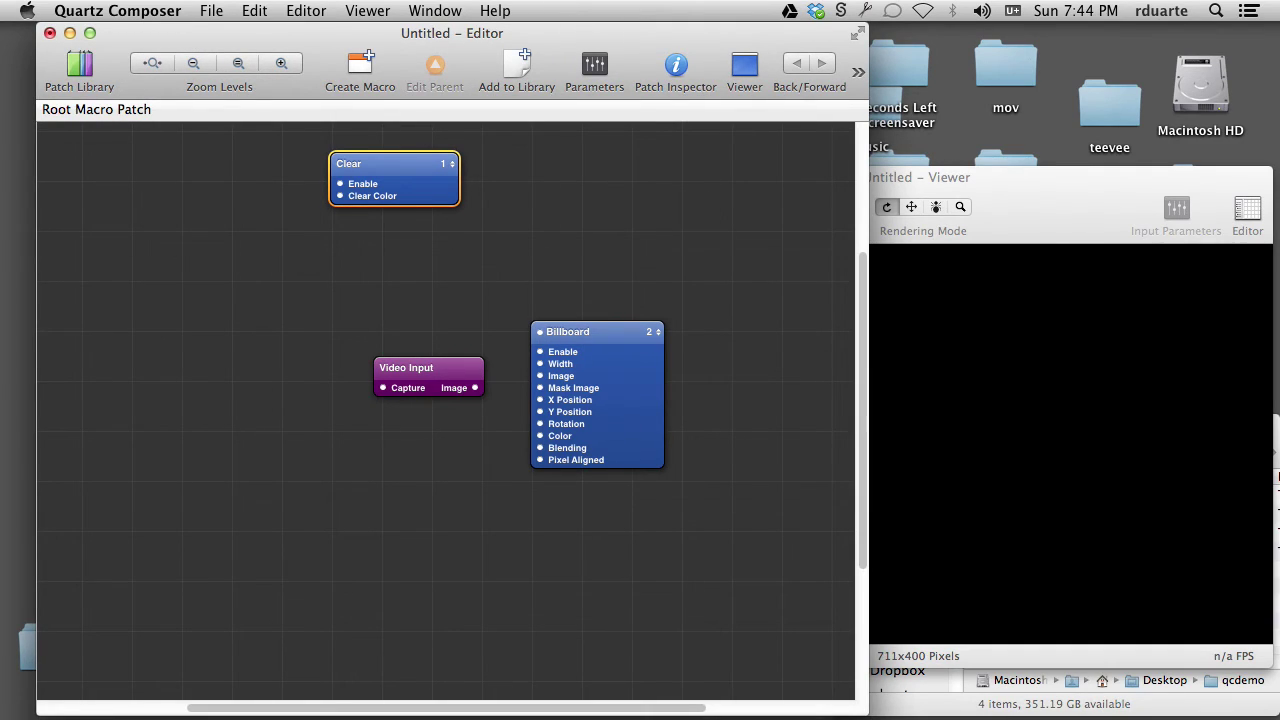
left_click(254, 10)
mouse_move(306, 10)
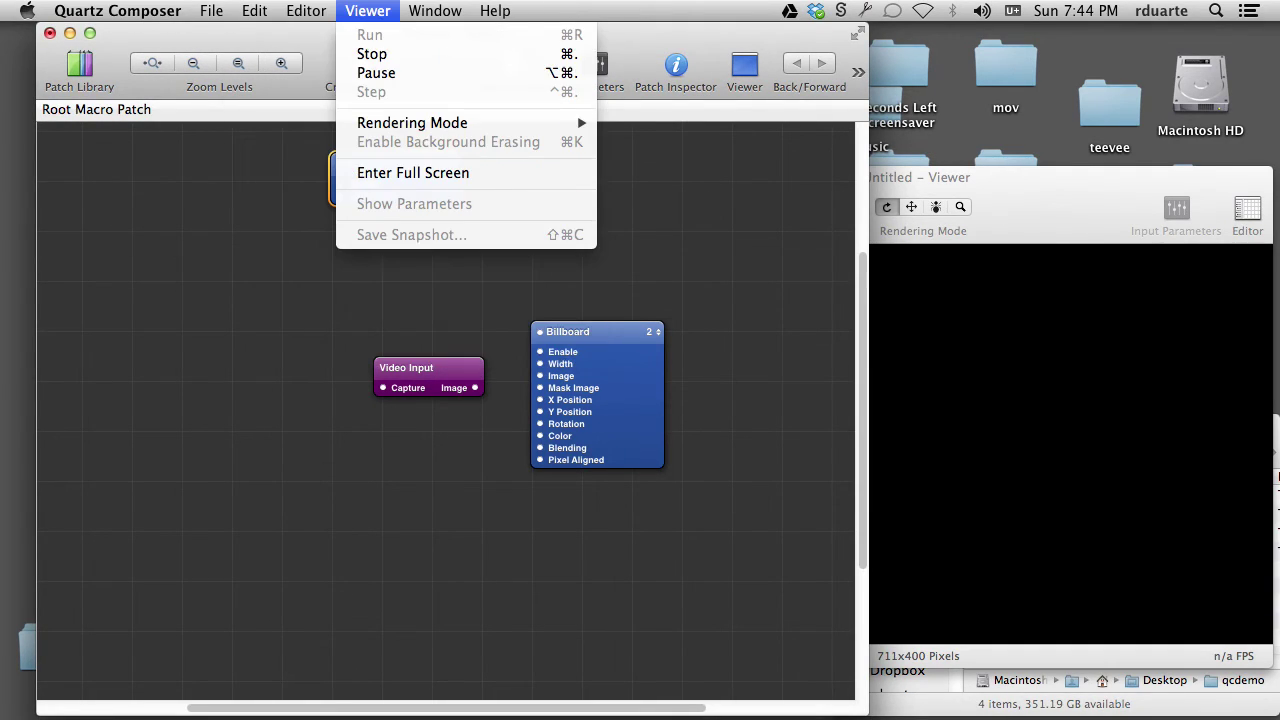
mouse_move(367, 10)
mouse_move(254, 10)
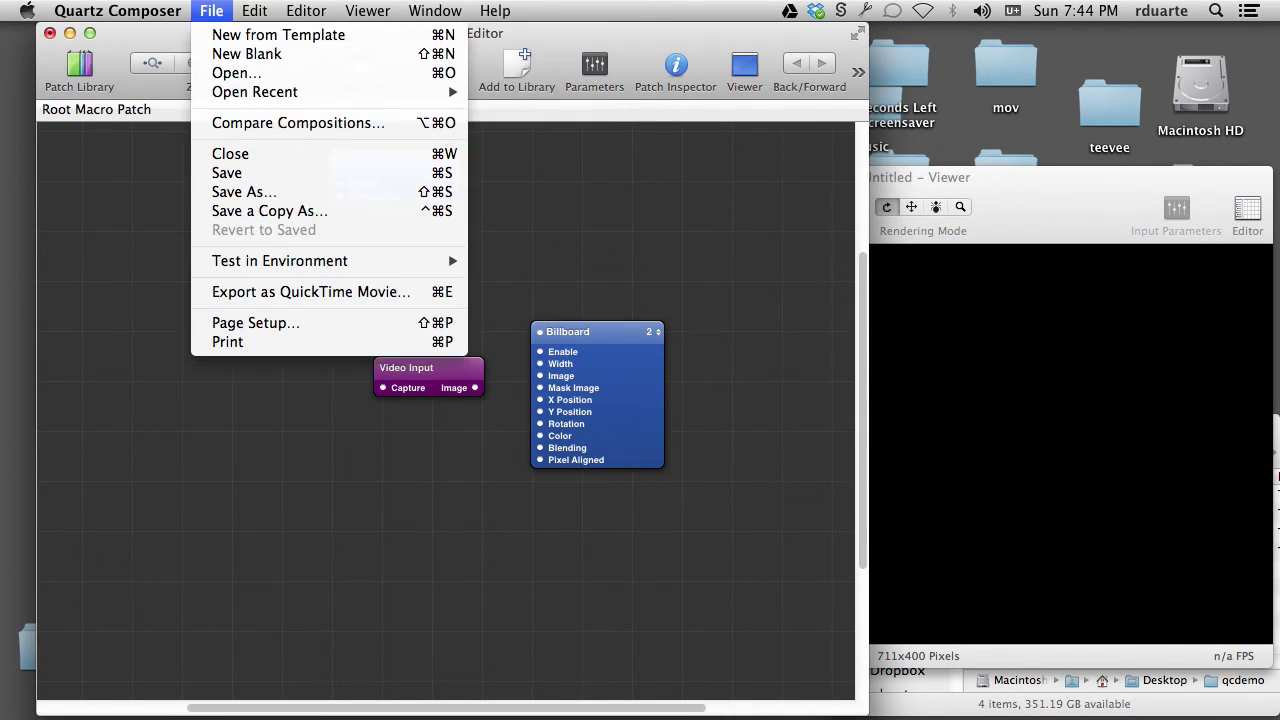
mouse_move(150, 20)
left_click(147, 66)
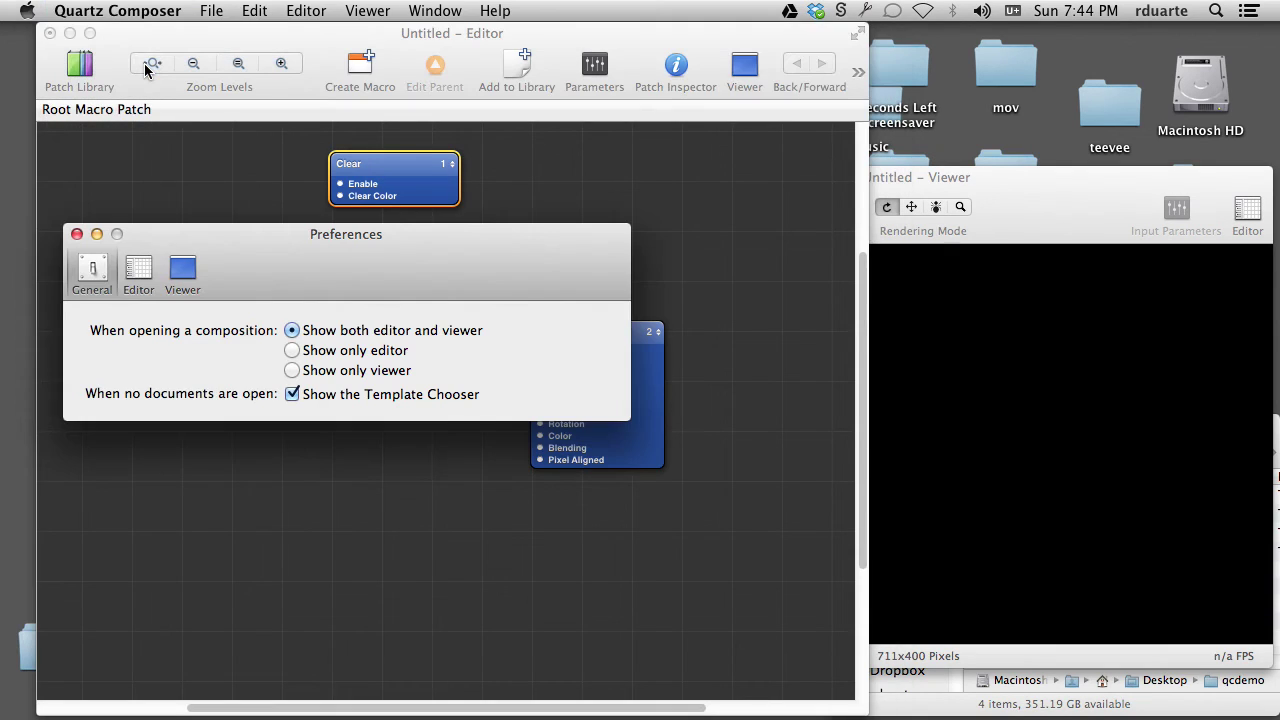
left_click(139, 270)
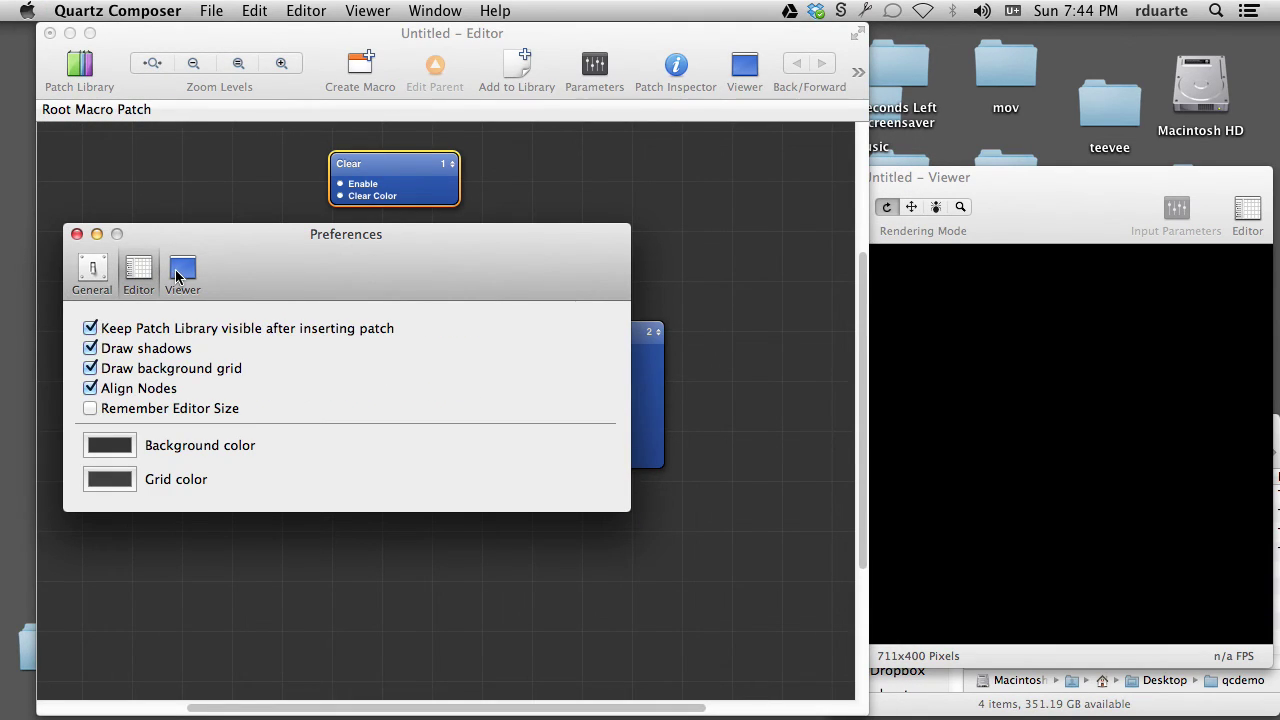
left_click(180, 270)
left_click_drag(230, 246, 257, 148)
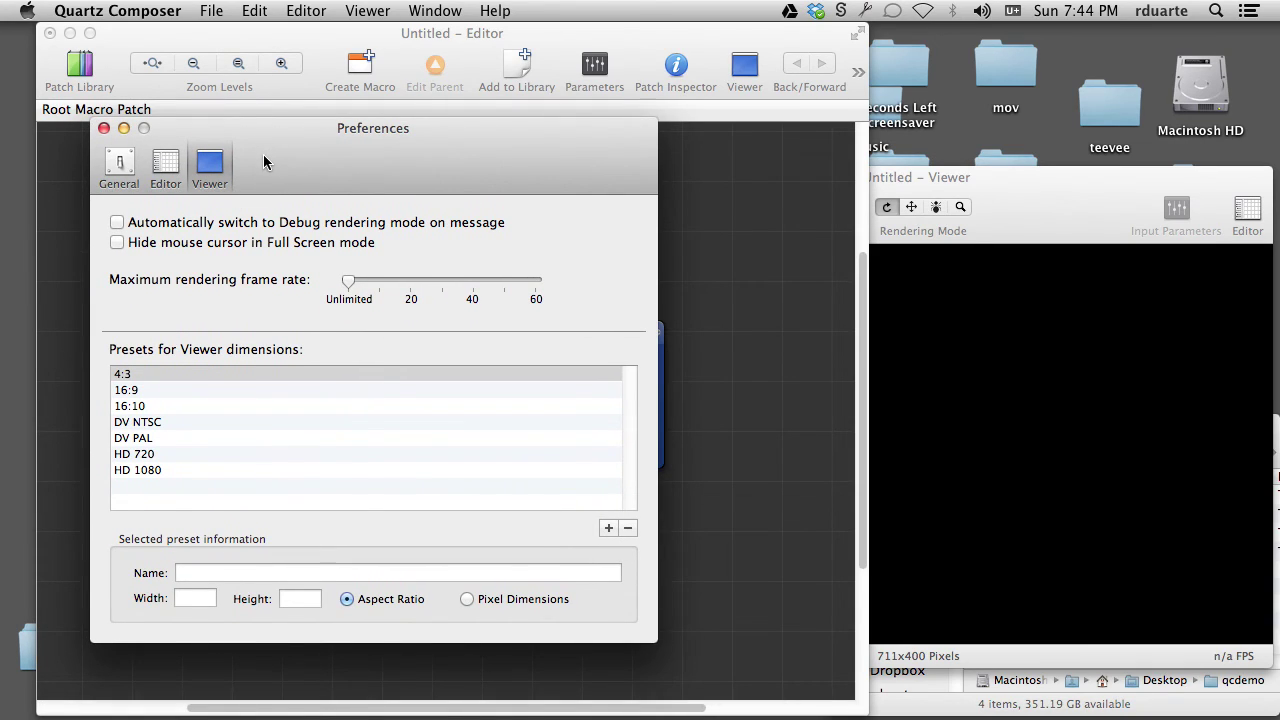
left_click(104, 129)
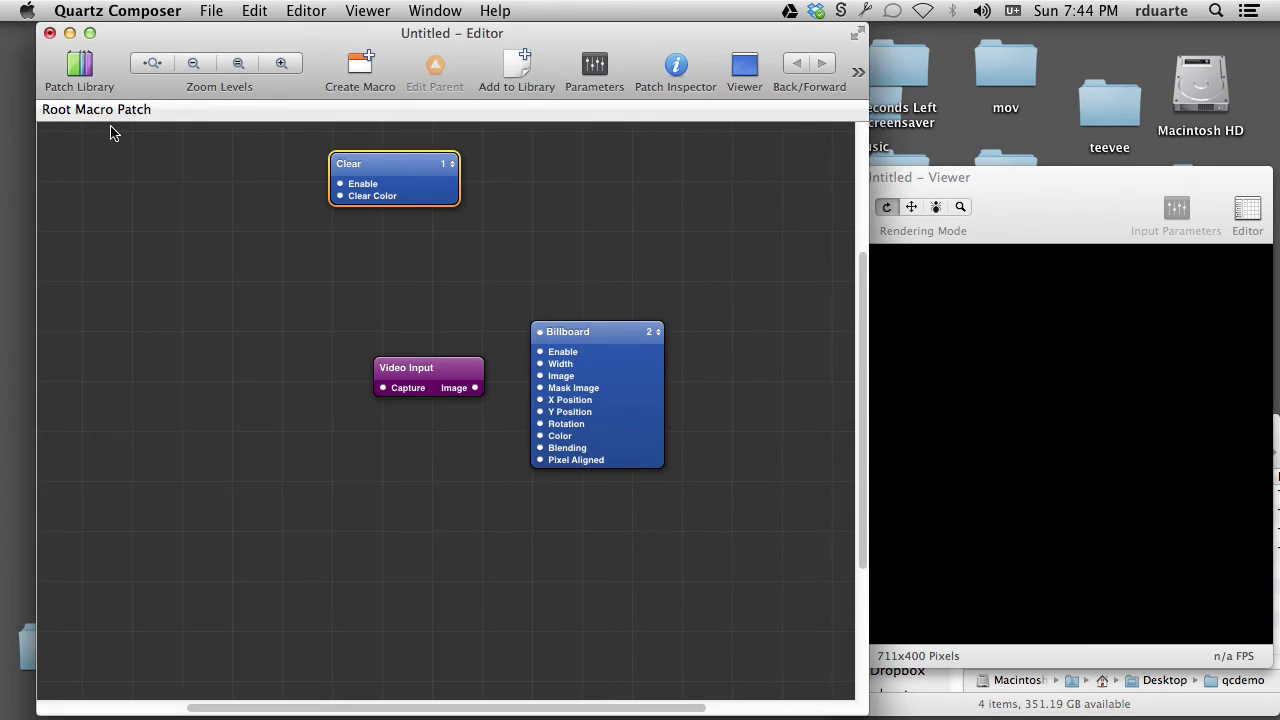
left_click(172, 12)
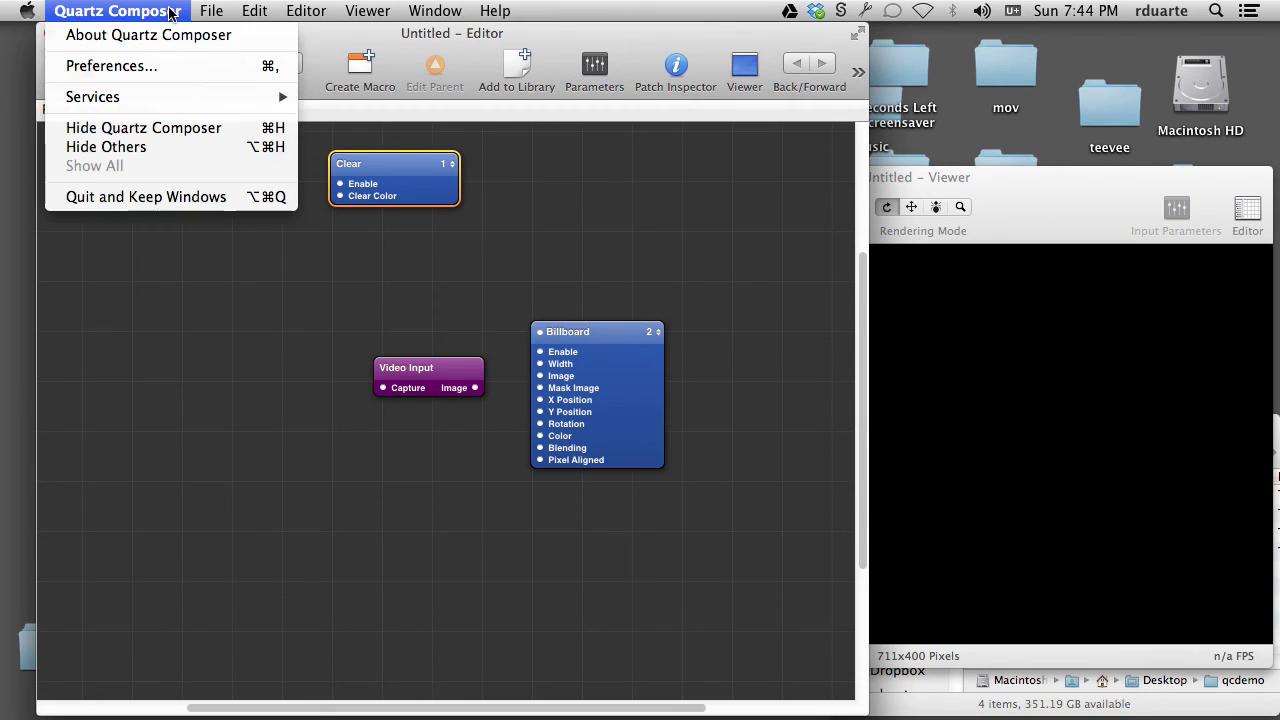
left_click(170, 66)
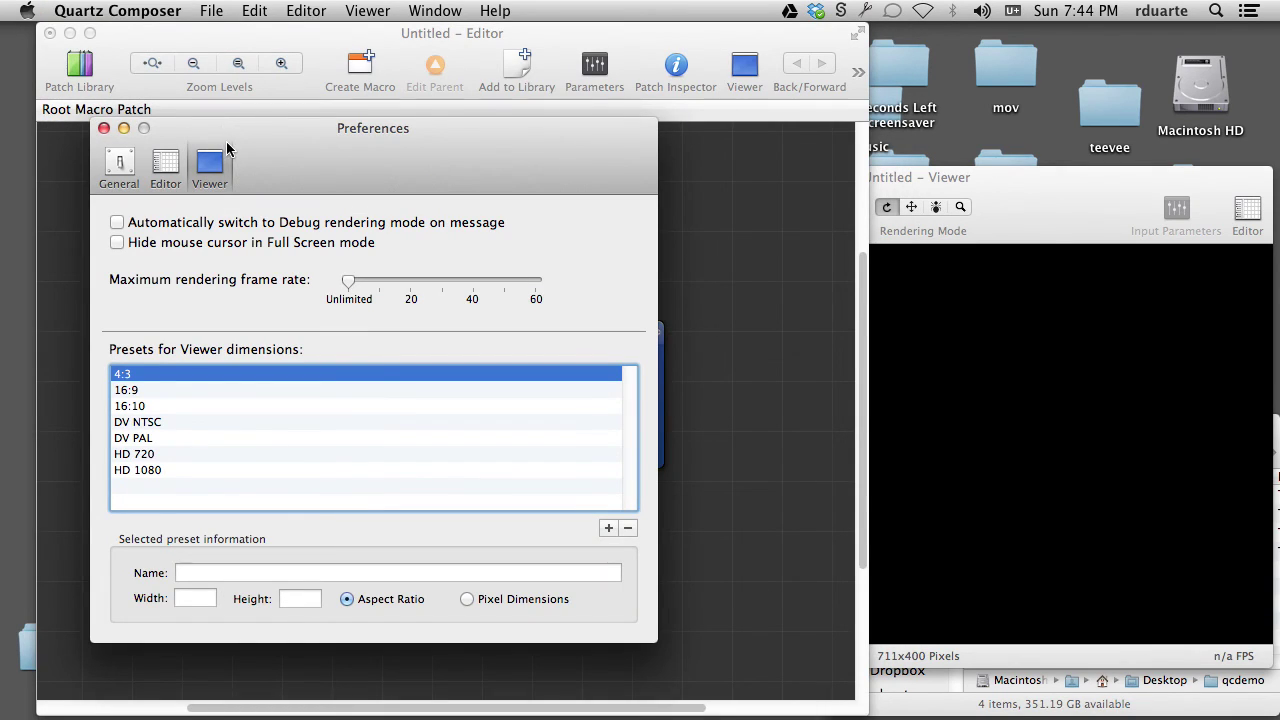
left_click(104, 129)
left_click(172, 12)
left_click(176, 6)
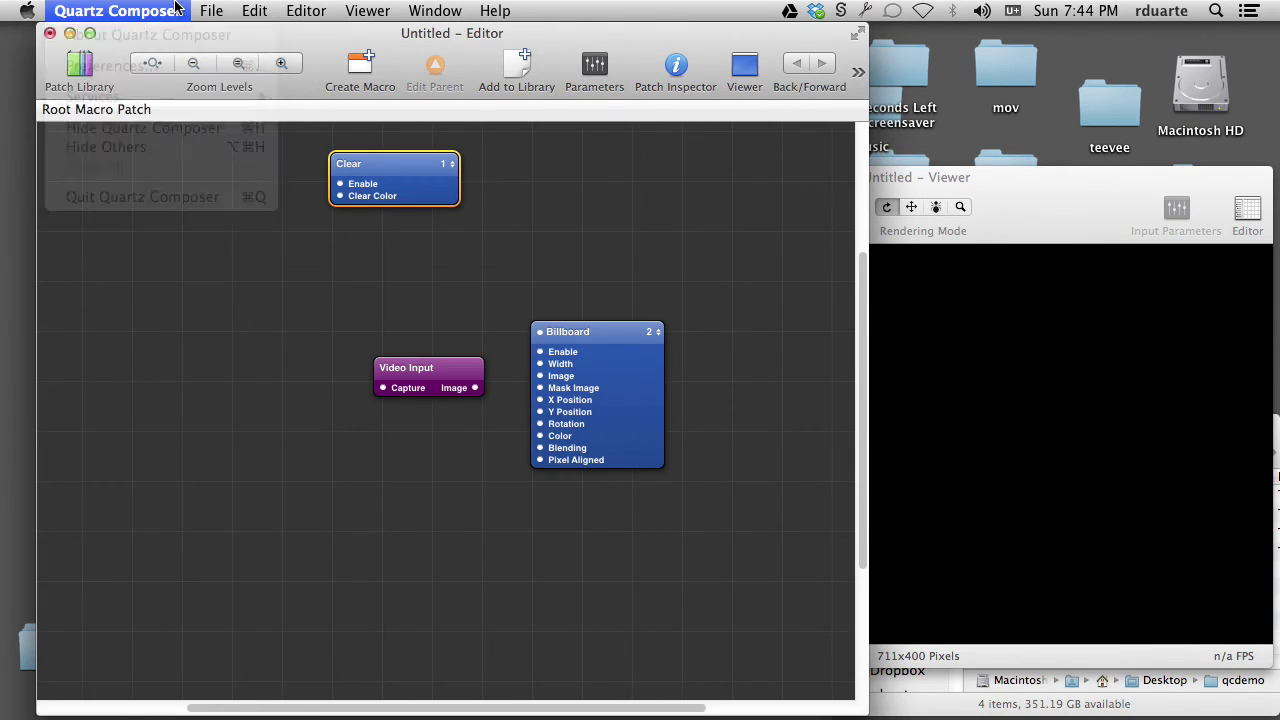
left_click(178, 10)
left_click(166, 67)
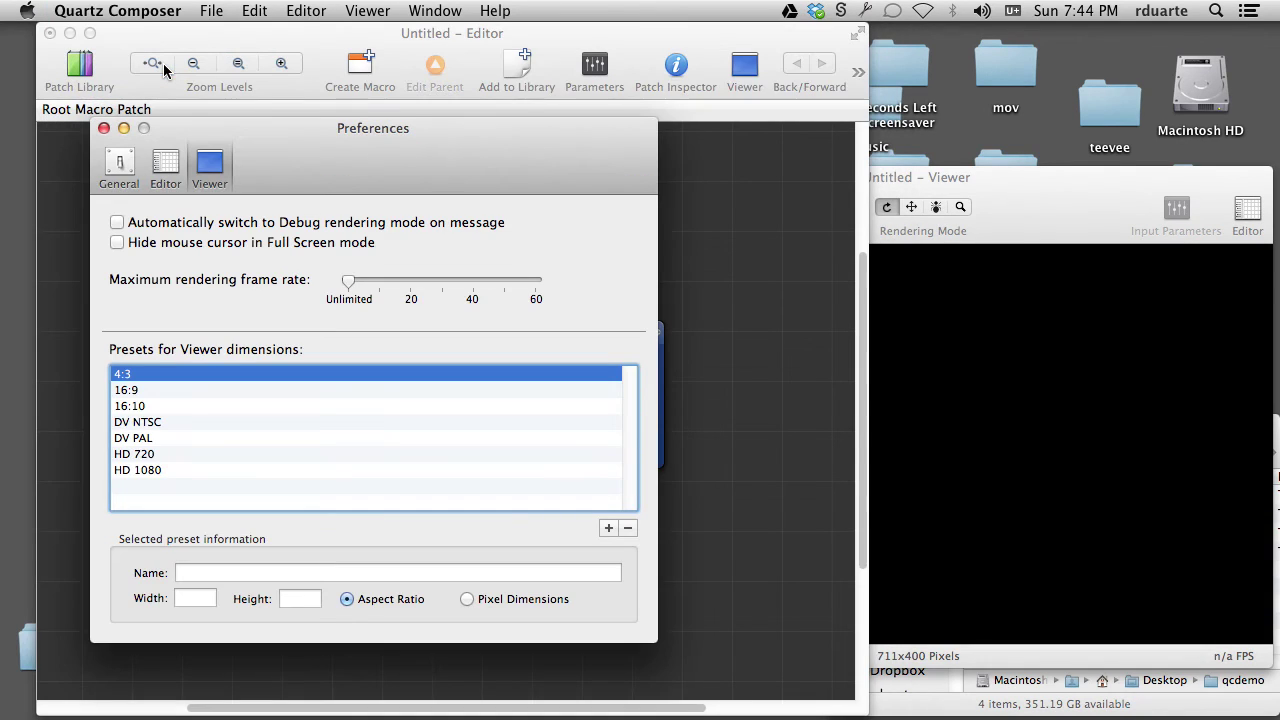
left_click(104, 128)
left_click(170, 14)
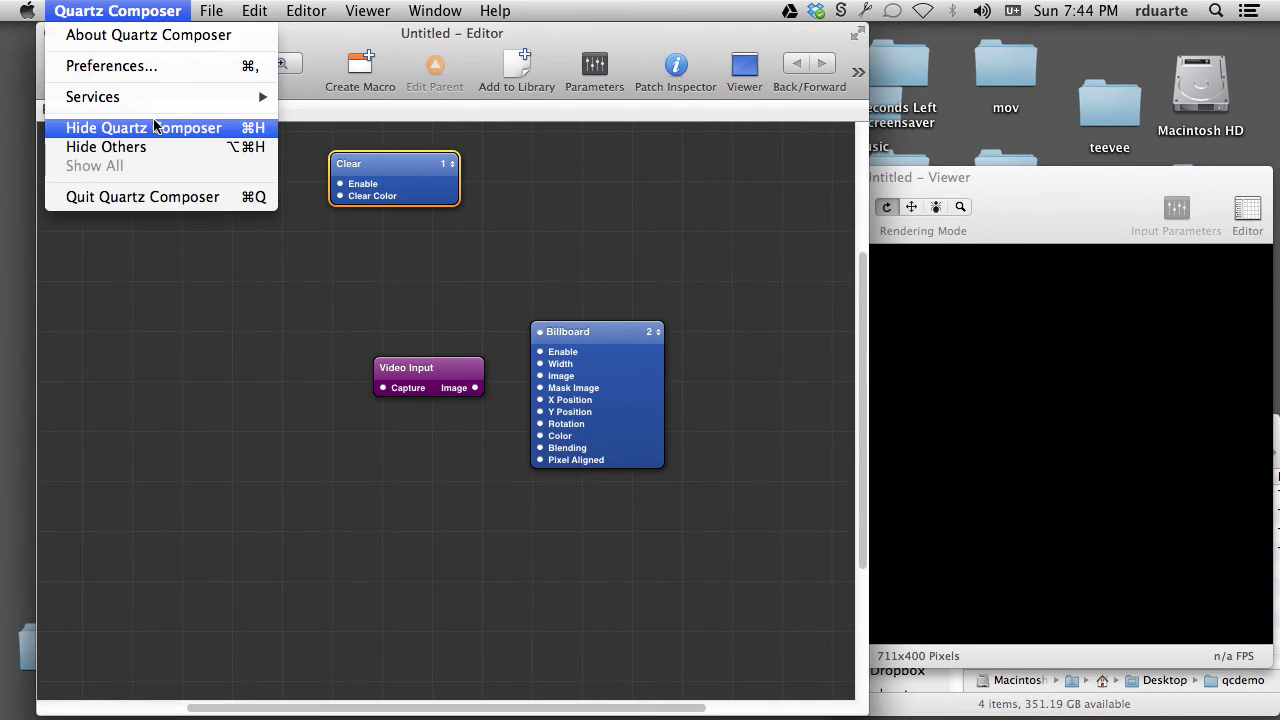
left_click(160, 67)
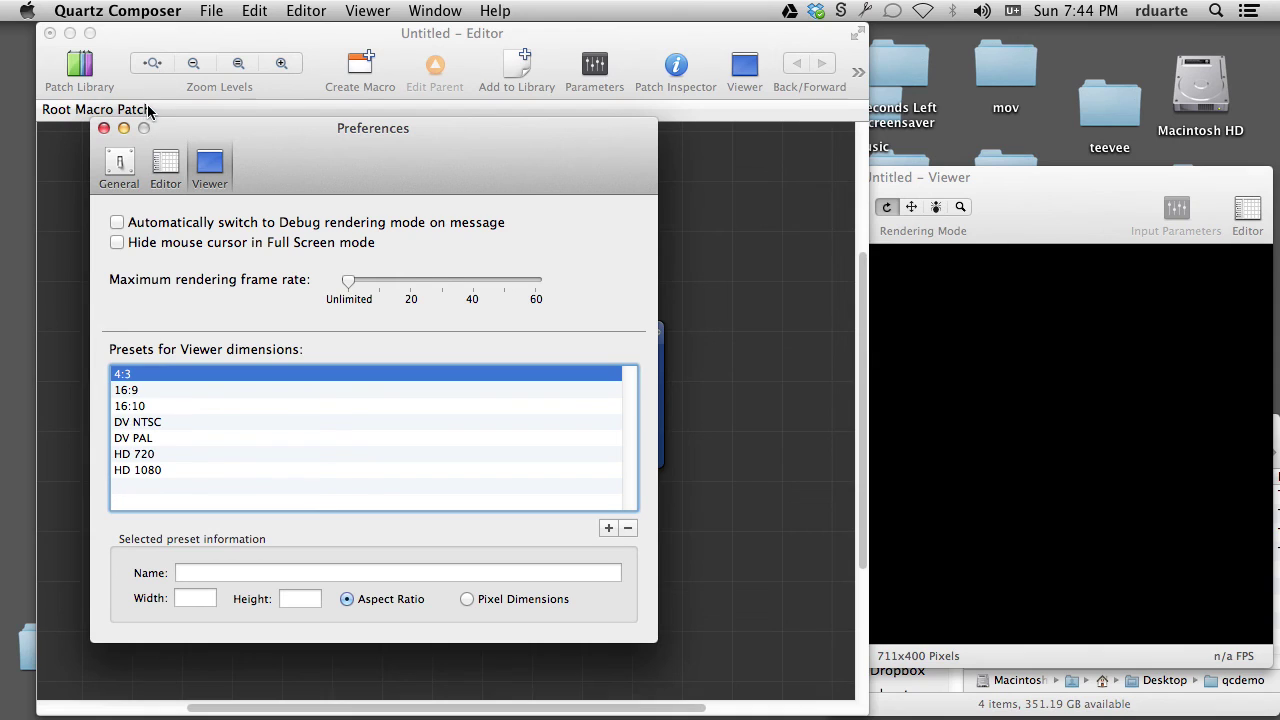
left_click(104, 128)
key("ctrl+Down")
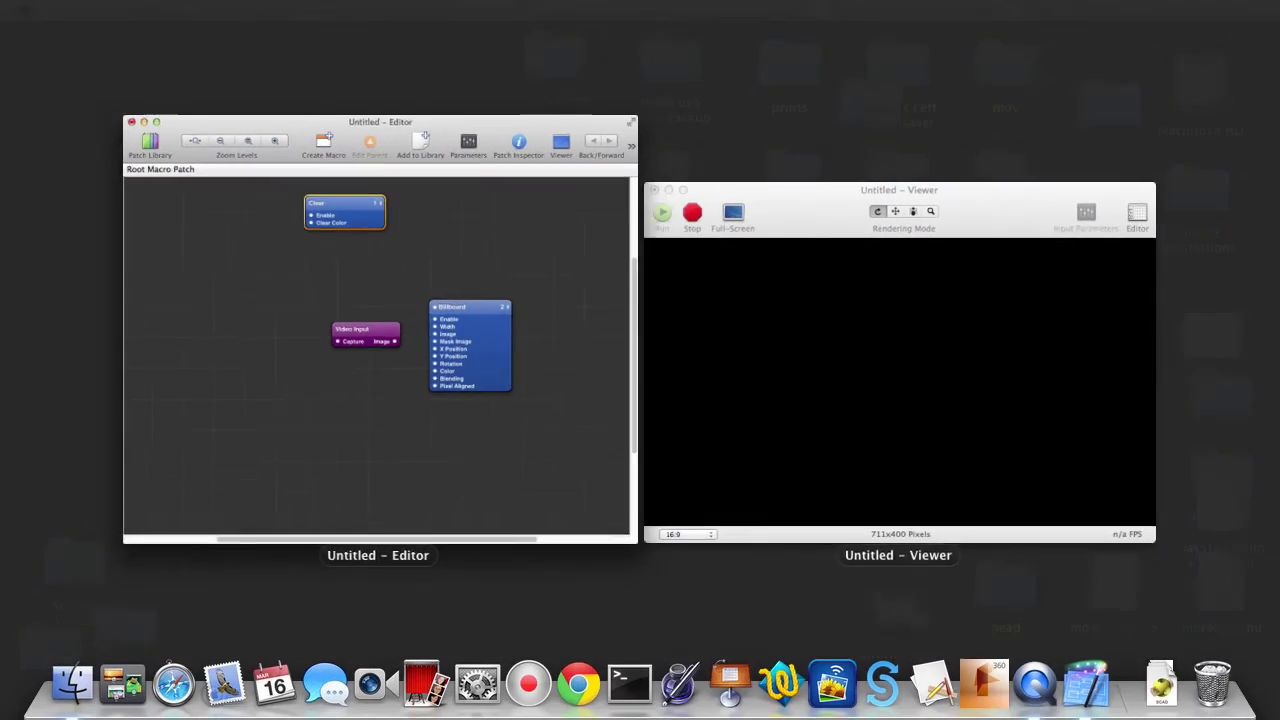
key("Escape")
left_click(138, 10)
left_click(155, 66)
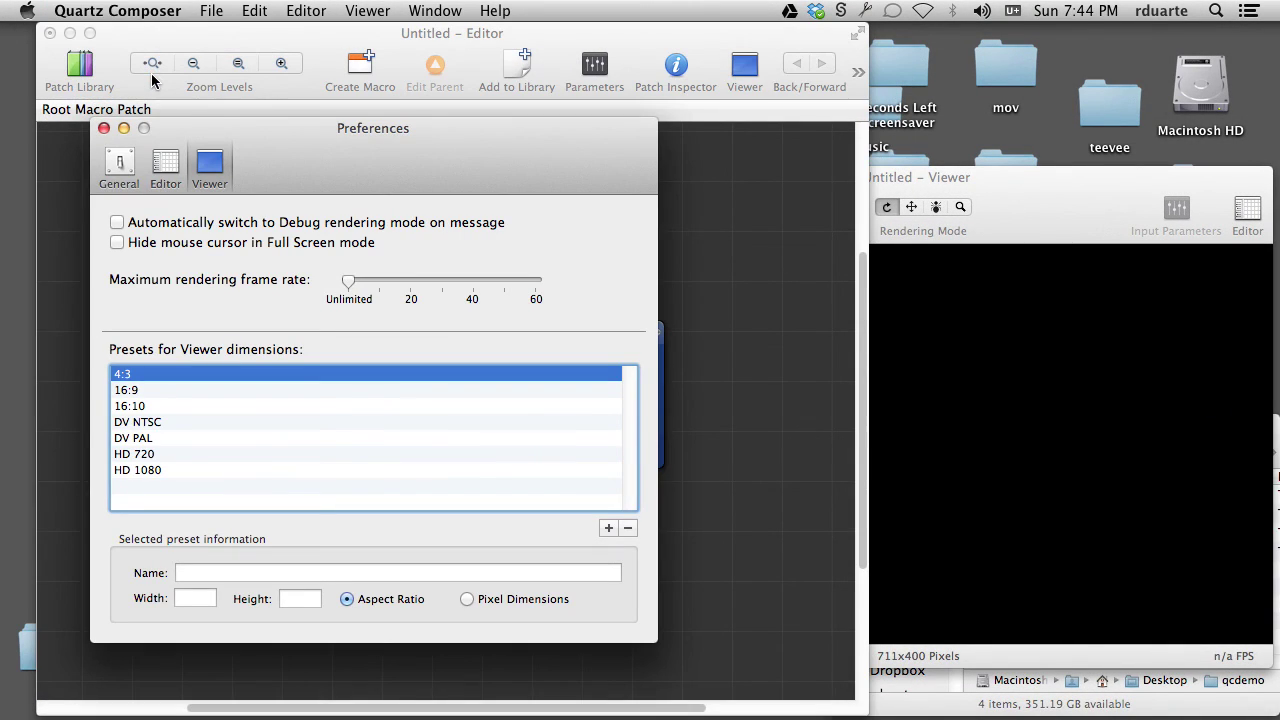
left_click(104, 128)
left_click(118, 10)
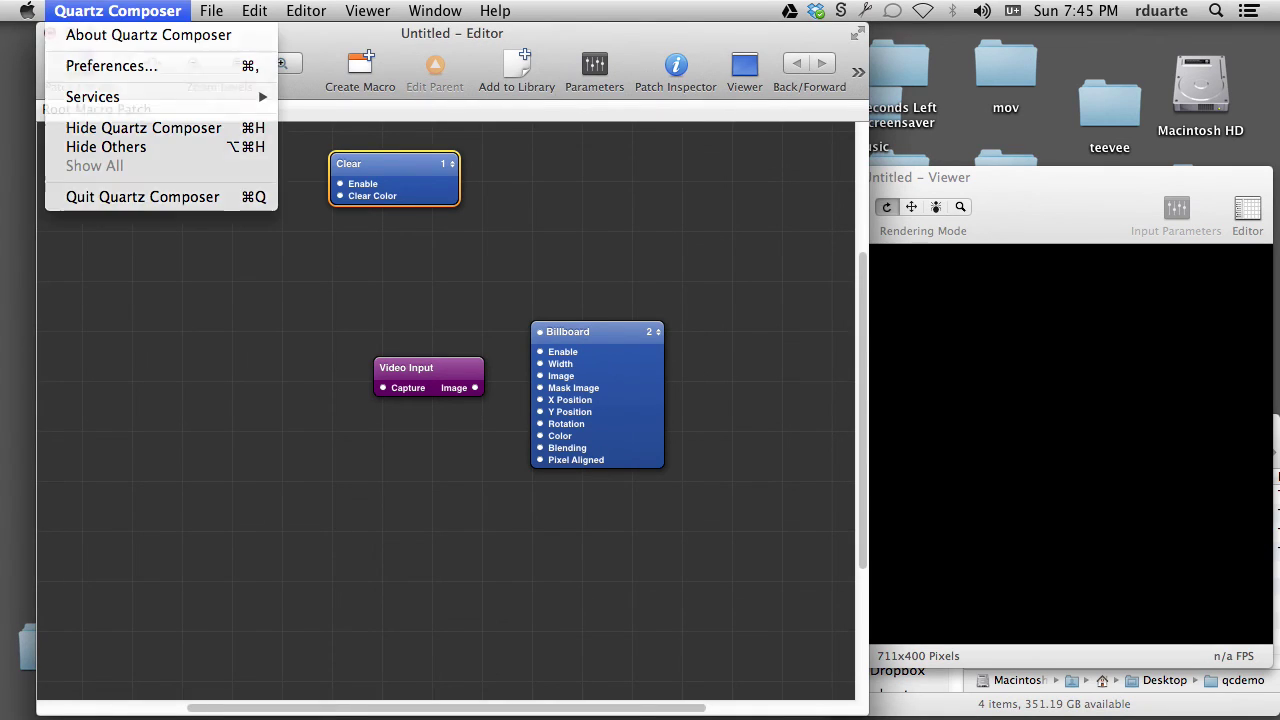
left_click(118, 10)
left_click(118, 10, "alt")
left_click(143, 66)
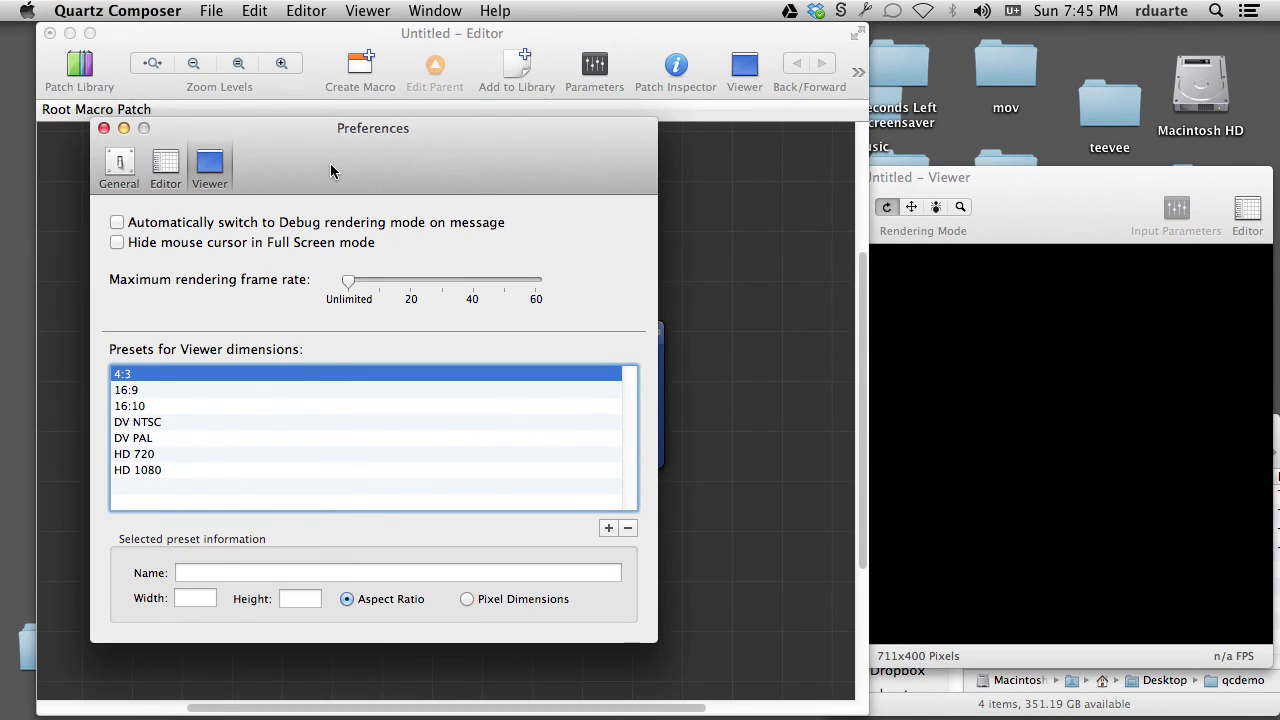
left_click(118, 131)
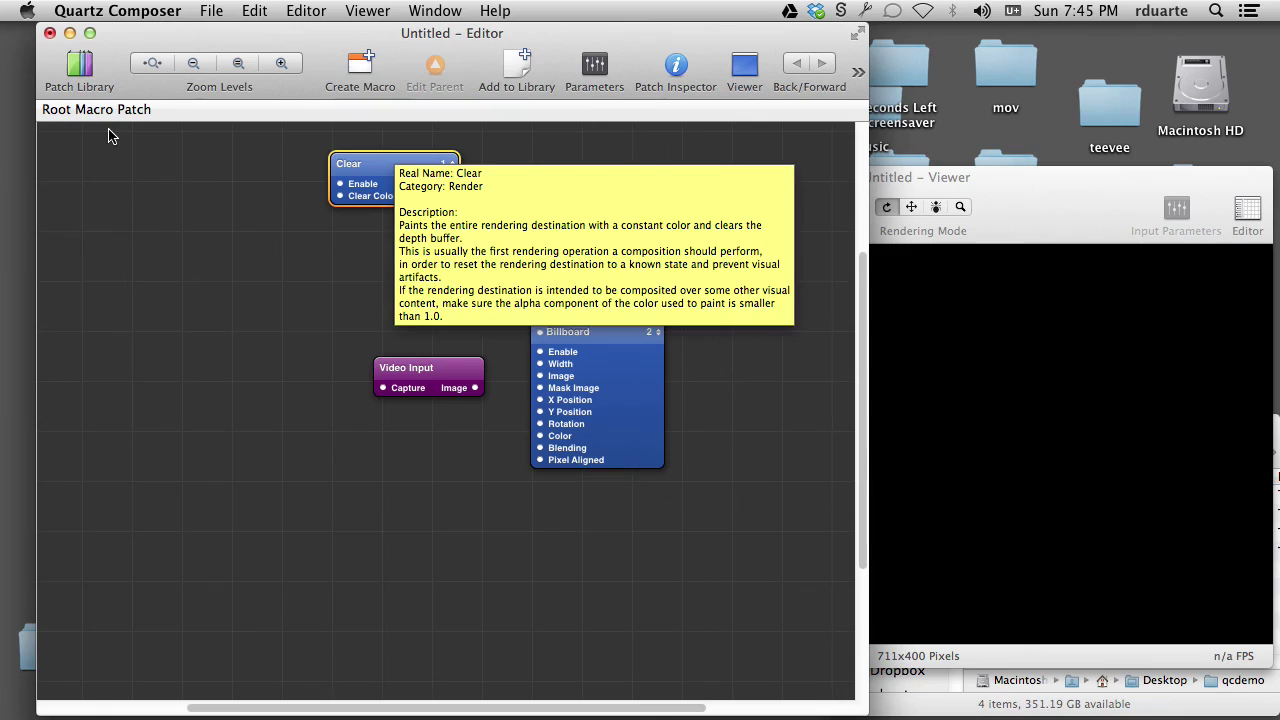